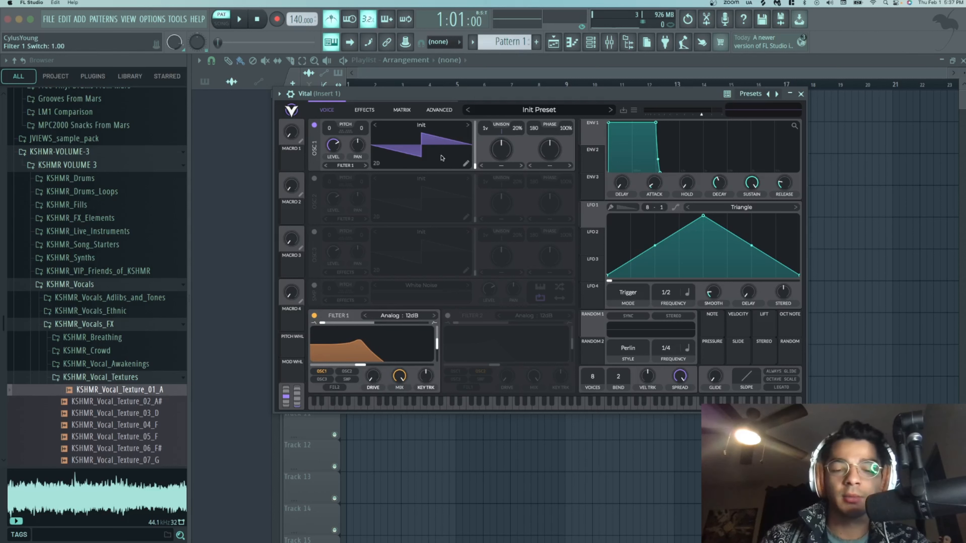
# Step: Play a chord to hear the initial sound of oscillator 1
pyautogui.press('c')
pyautogui.press('m')
pyautogui.press('b')
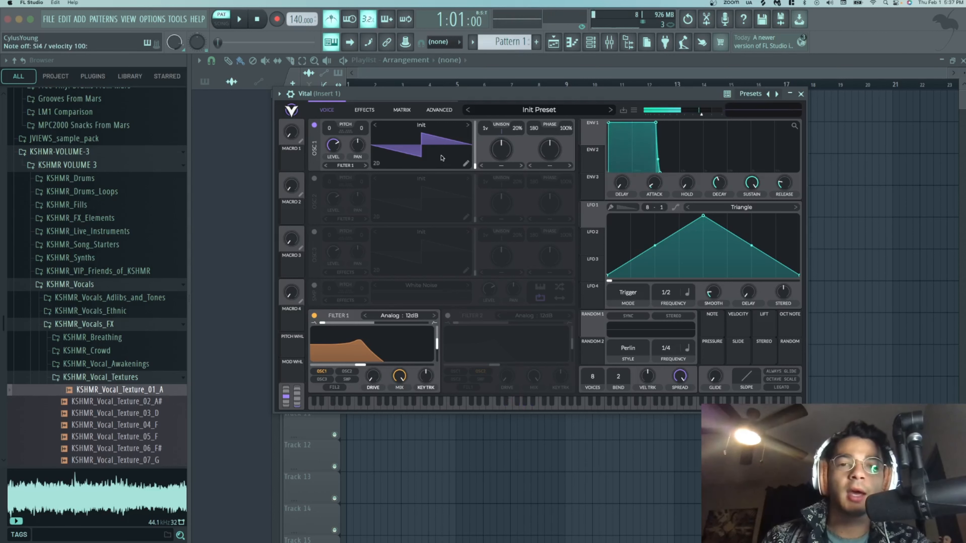
# Step: Load the Basic Shapes wavetable into oscillator 1 and set its wave frame to about 117, the saw shape
pyautogui.click(421, 125)
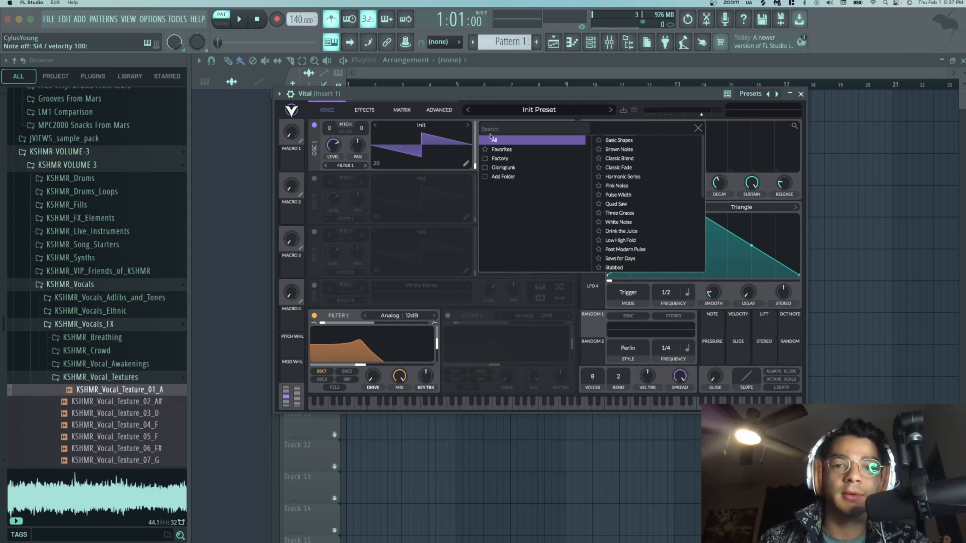
pyautogui.scroll(-5, 647, 204)
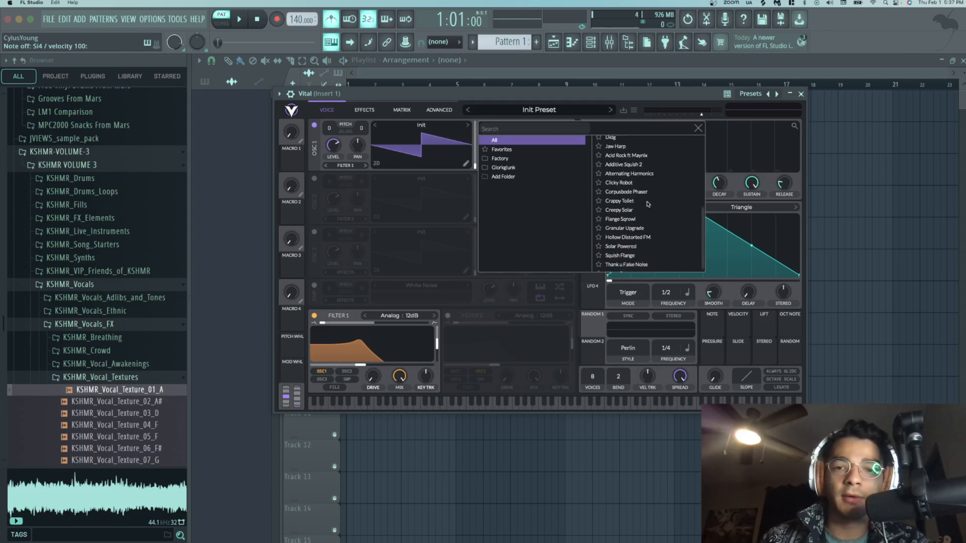
pyautogui.scroll(5, 648, 204)
pyautogui.click(619, 140)
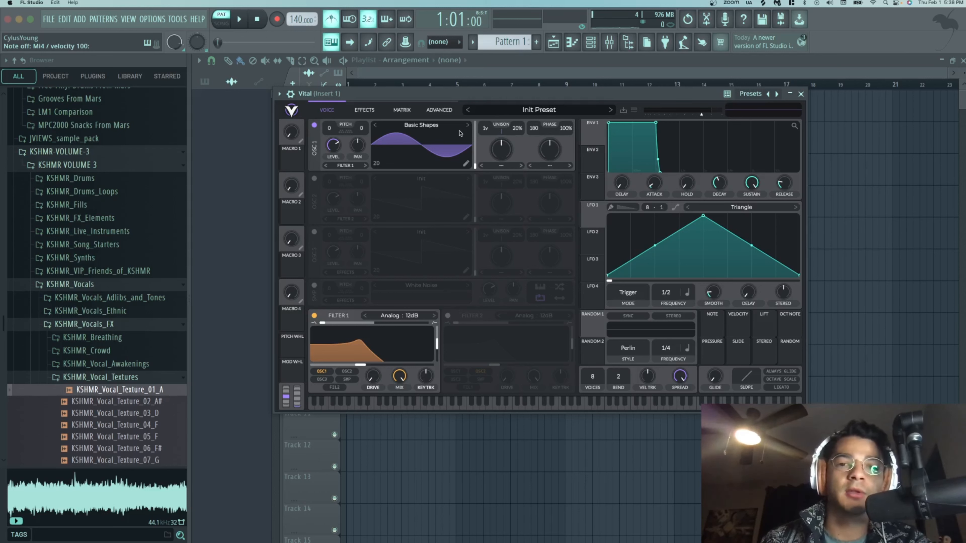
pyautogui.moveTo(475, 167); pyautogui.dragTo(477, 145)
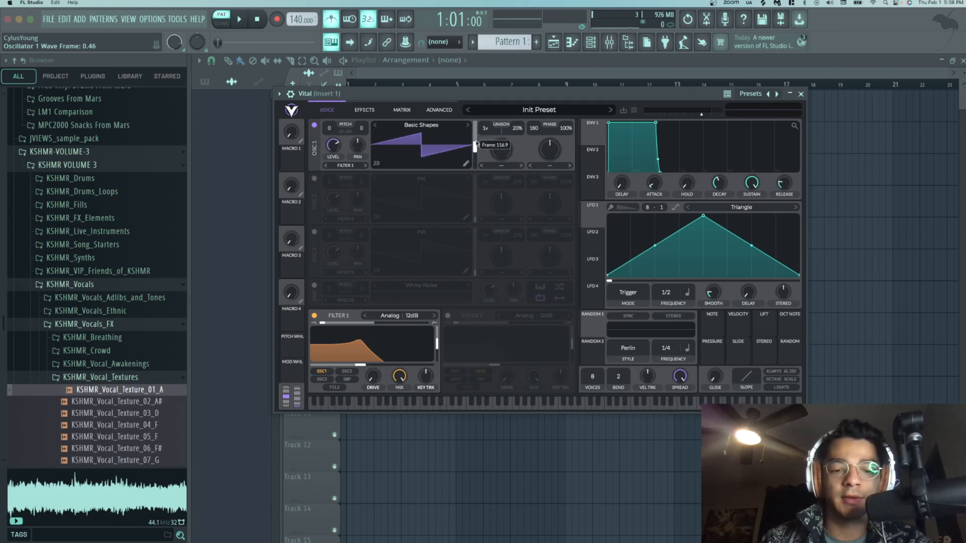
pyautogui.press('x')
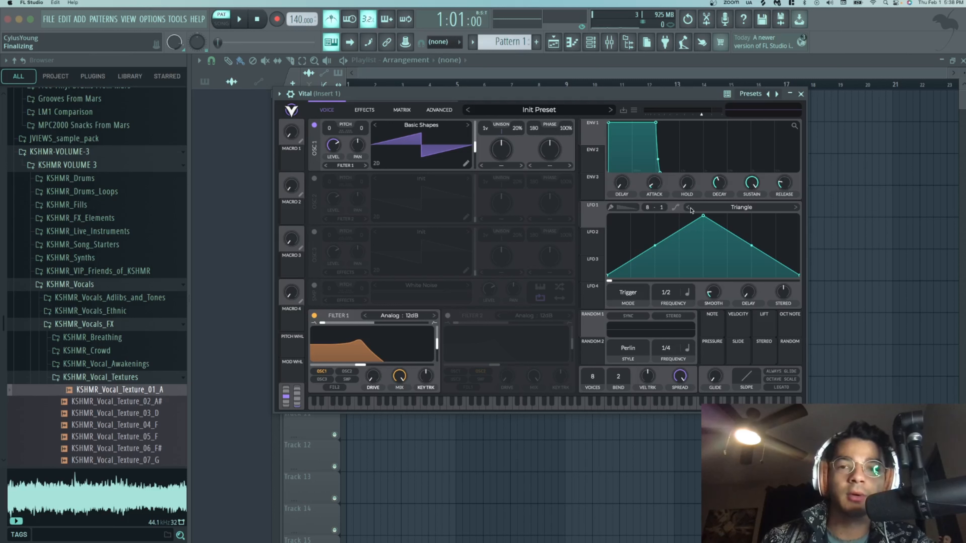
# Step: Raise envelope 1's attack to about 0.56 secs and play a chord to hear the slower fade-in
pyautogui.moveTo(654, 185); pyautogui.dragTo(650, 166)
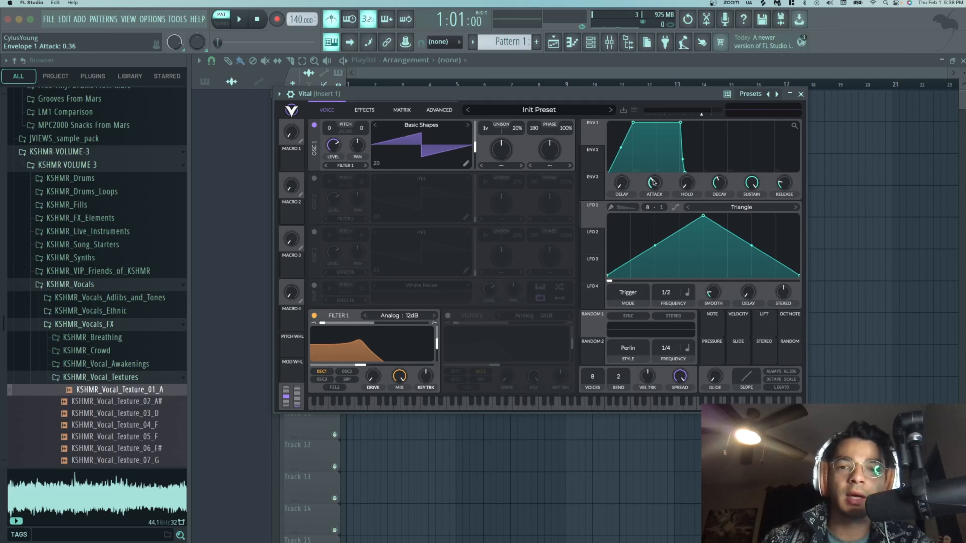
pyautogui.moveTo(653, 183)
pyautogui.mouseDown()
pyautogui.moveTo(654, 169)
pyautogui.moveTo(657, 186)
pyautogui.mouseUp()
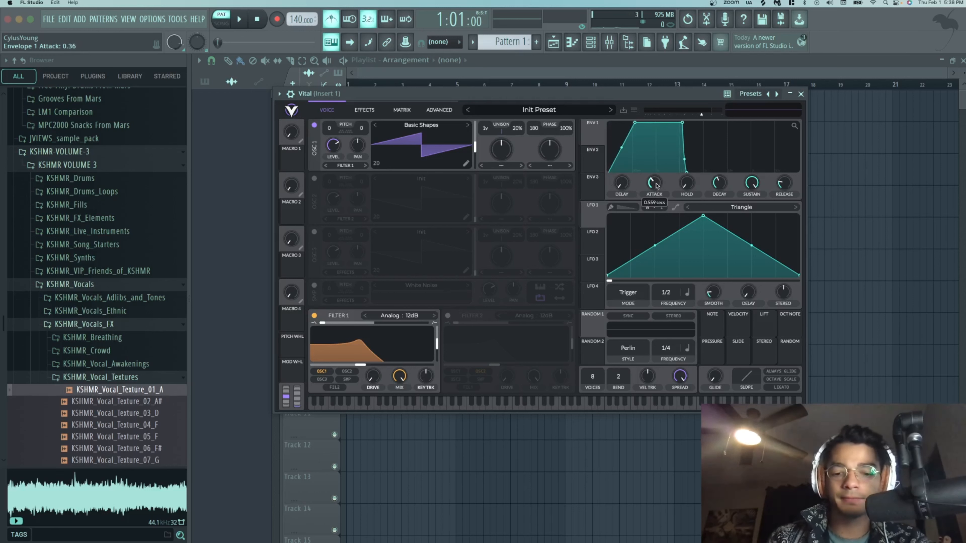
pyautogui.press('c')
pyautogui.press('m')
pyautogui.press('b')
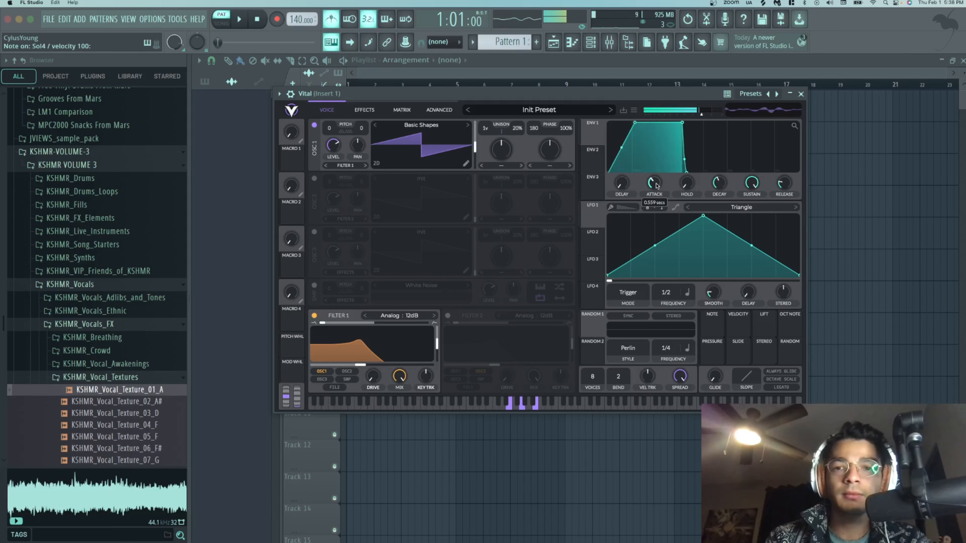
# Step: Bring envelope 1's attack back down to zero and play the chord again to compare
pyautogui.moveTo(636, 129); pyautogui.dragTo(599, 126)
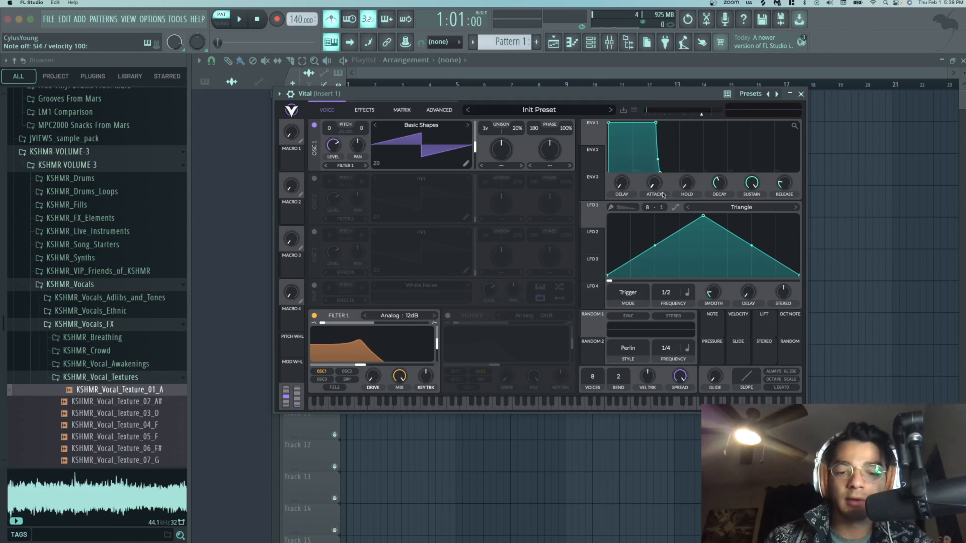
pyautogui.press('c')
pyautogui.press('b')
pyautogui.press('m')
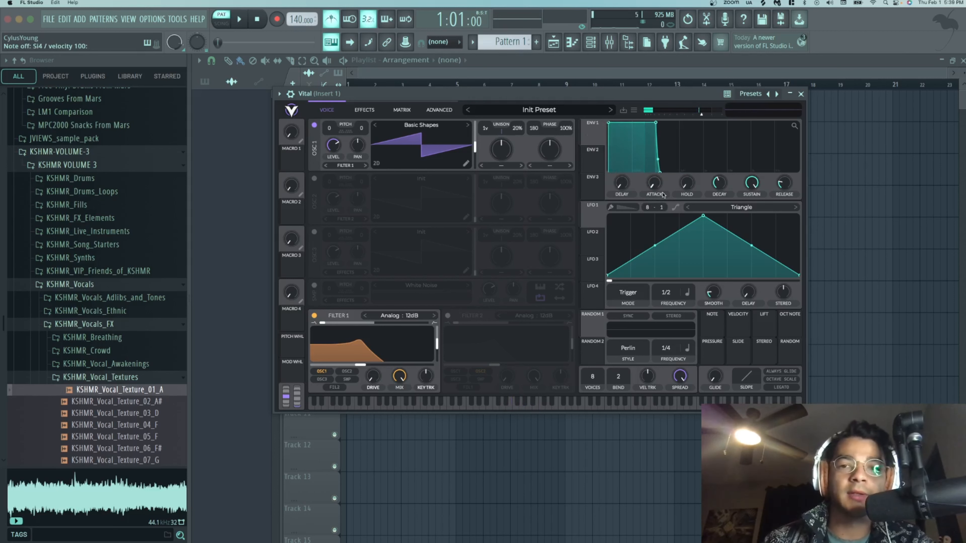
# Step: Lengthen envelope 1's attack and decay, lower its sustain to about 0.44 and raise its release to about 0.37
pyautogui.moveTo(608, 123); pyautogui.dragTo(630, 122)
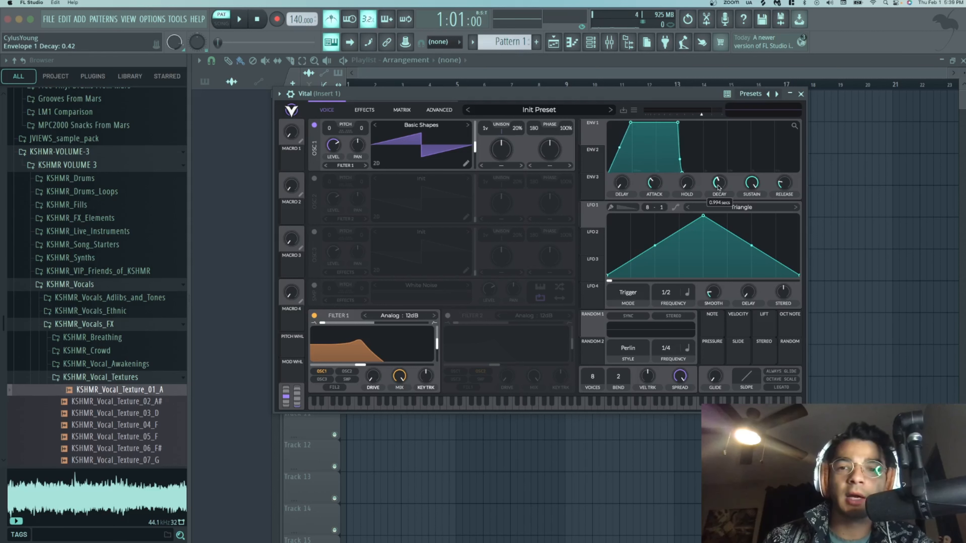
pyautogui.moveTo(718, 185); pyautogui.dragTo(717, 184)
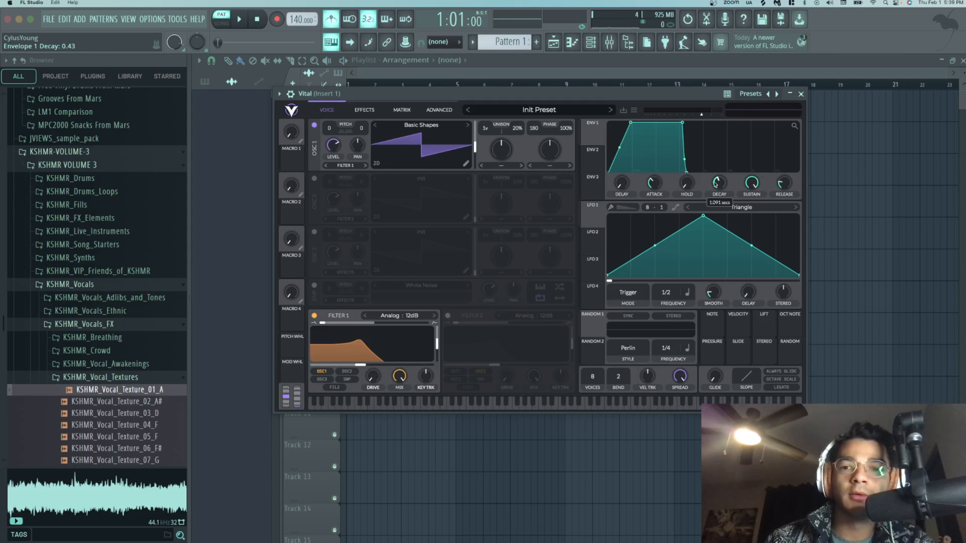
pyautogui.moveTo(752, 184); pyautogui.dragTo(748, 219)
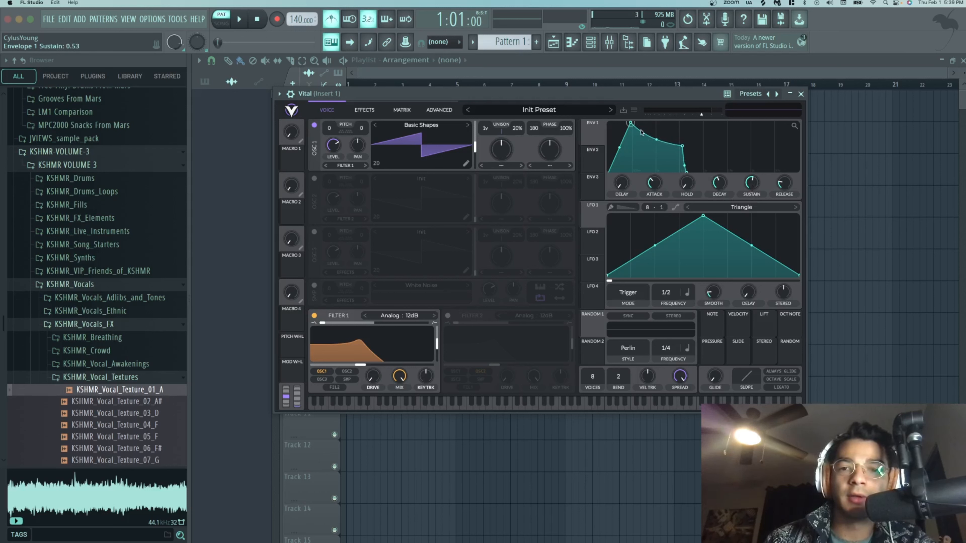
pyautogui.moveTo(718, 186); pyautogui.dragTo(750, 192)
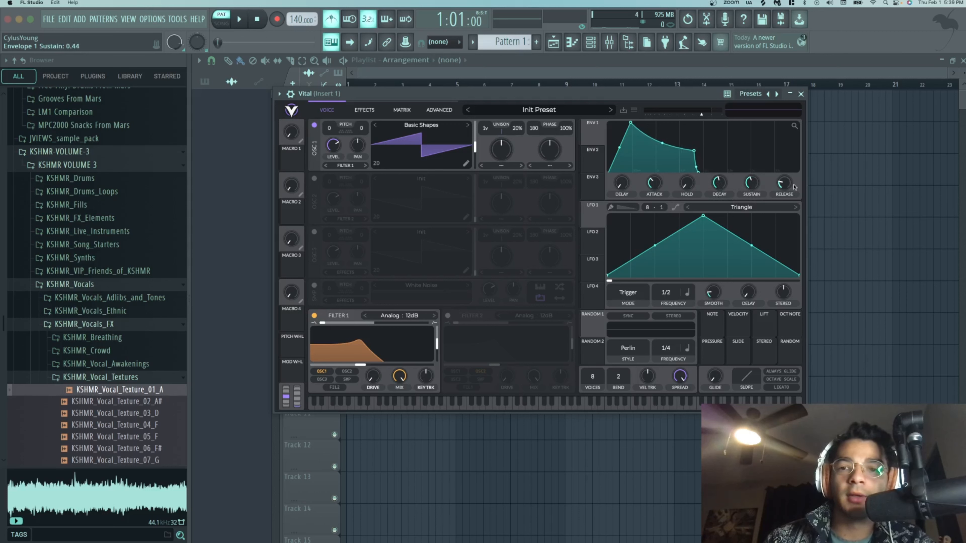
pyautogui.moveTo(788, 185); pyautogui.dragTo(786, 173)
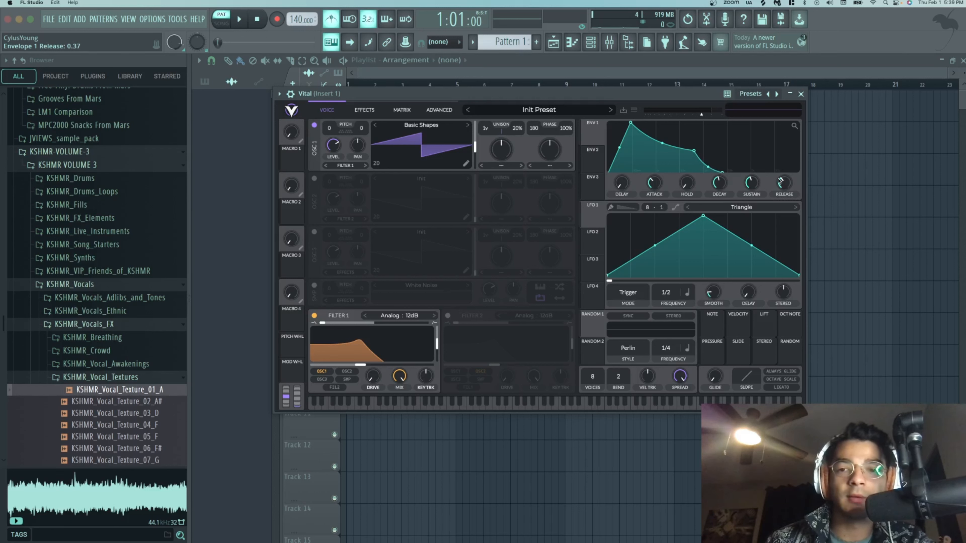
# Step: Play two different chords to hear how the reshaped envelope 1 affects the sound
pyautogui.press('c')
pyautogui.press('b')
pyautogui.press('m')
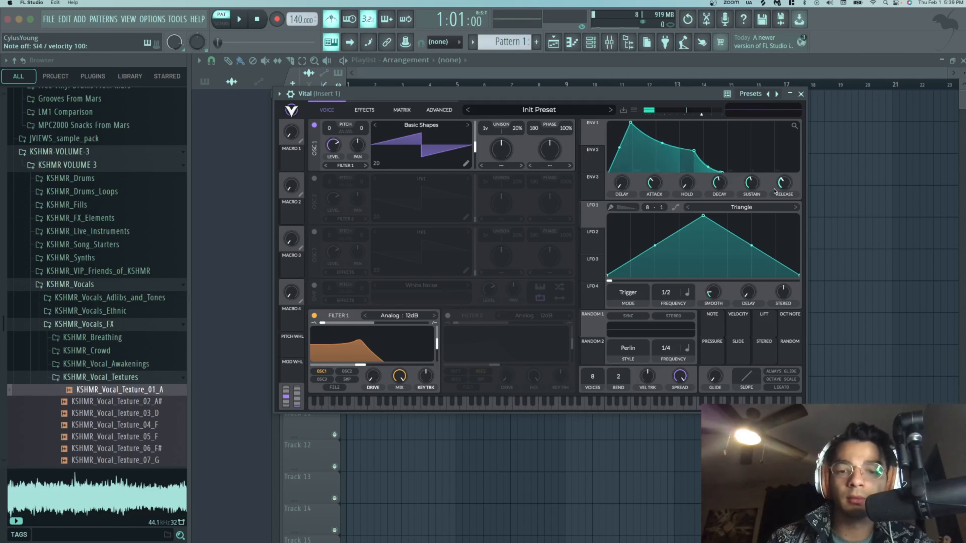
pyautogui.press('c')
pyautogui.press('n')
pyautogui.press(',')
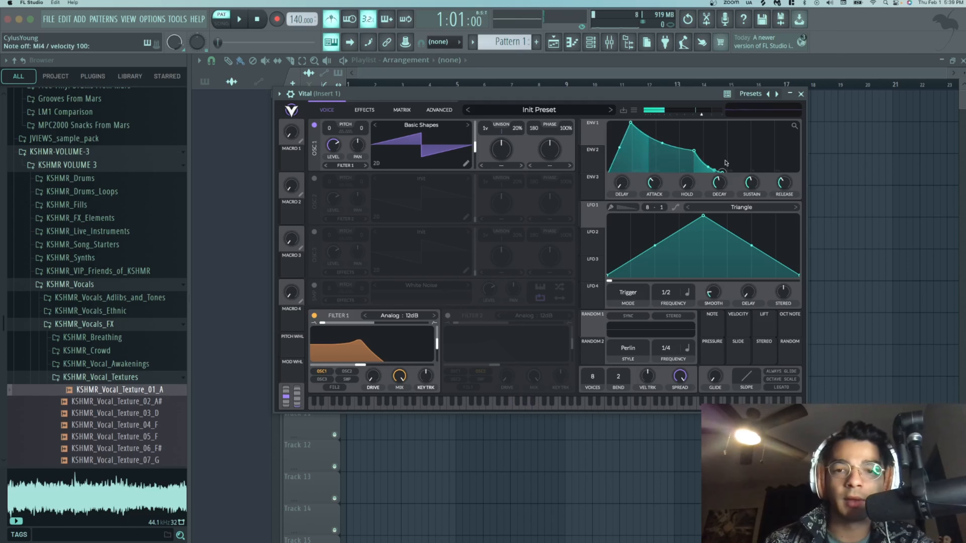
# Step: Reshape envelope 1 into a pluck with zero attack, a short decay, zero sustain and a longer release
pyautogui.moveTo(654, 182); pyautogui.dragTo(654, 203)
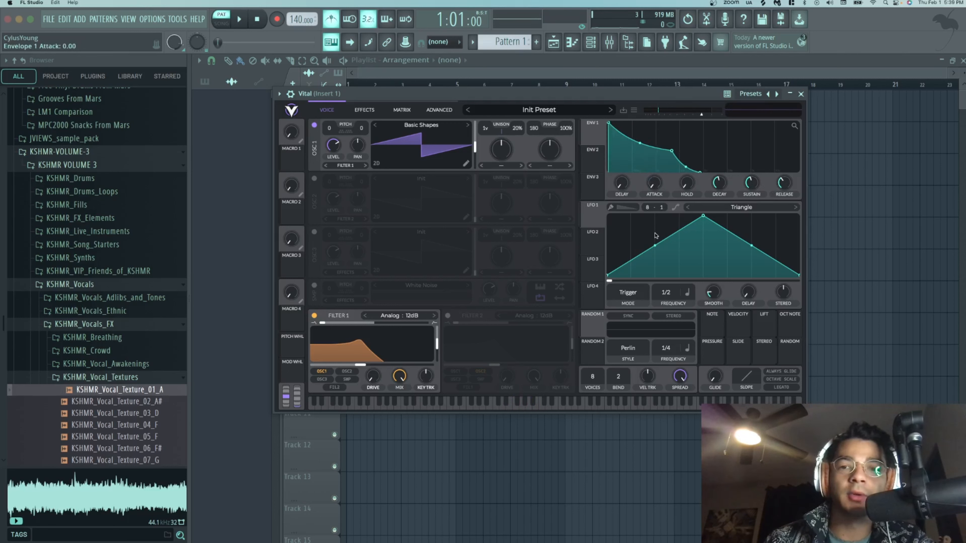
pyautogui.moveTo(718, 182); pyautogui.dragTo(744, 229)
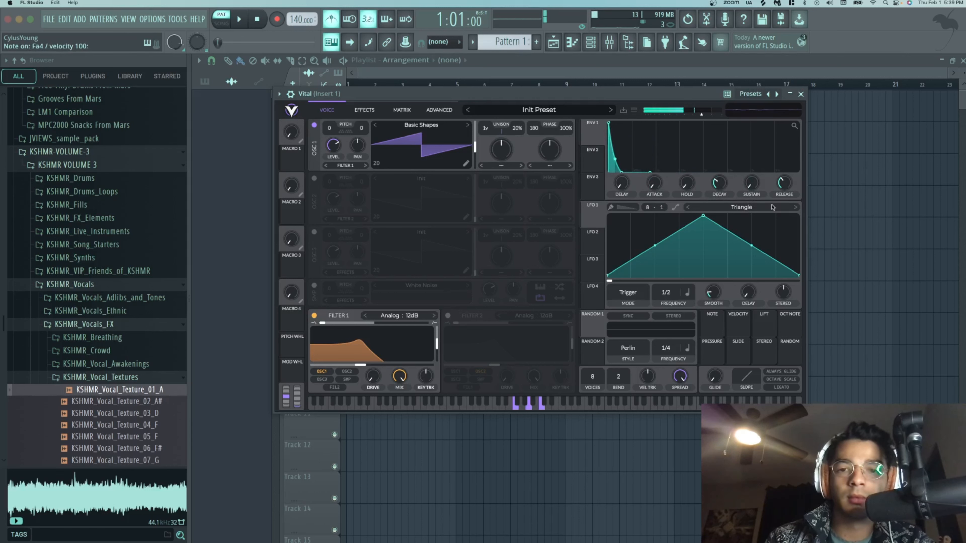
pyautogui.moveTo(783, 183); pyautogui.dragTo(782, 181)
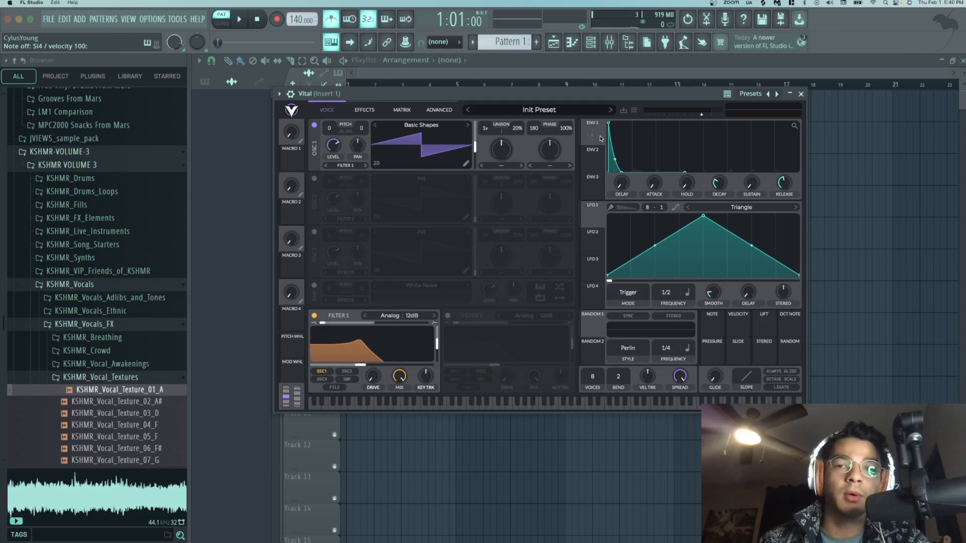
# Step: Assign envelope 1 to filter 1's cutoff with a modulation amount of 128 and play single notes to hear the sweep
pyautogui.moveTo(591, 134); pyautogui.dragTo(359, 342)
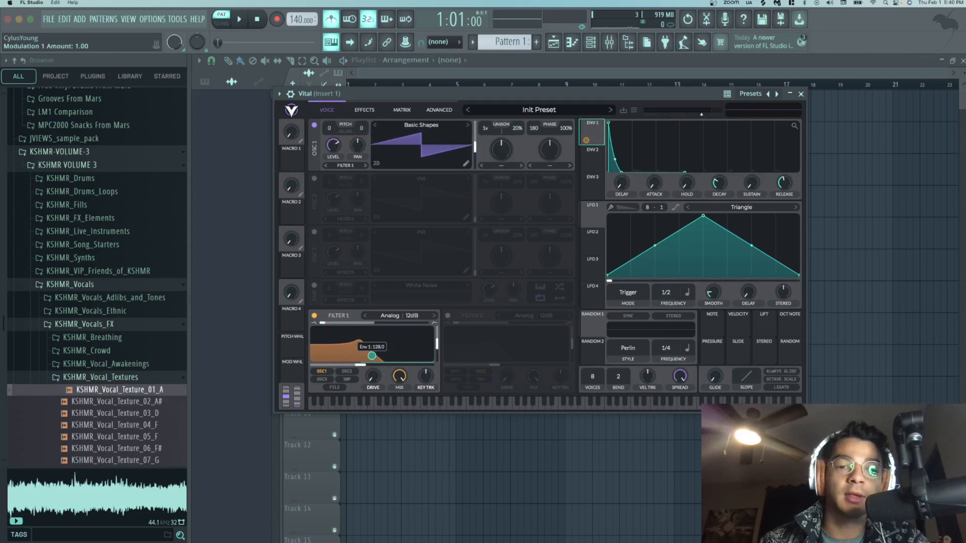
pyautogui.press('h')
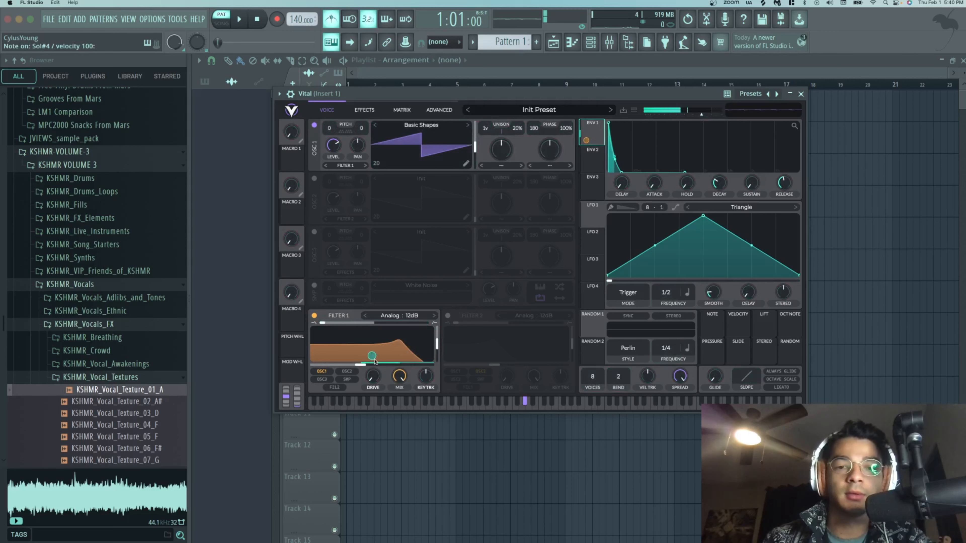
pyautogui.press('m')
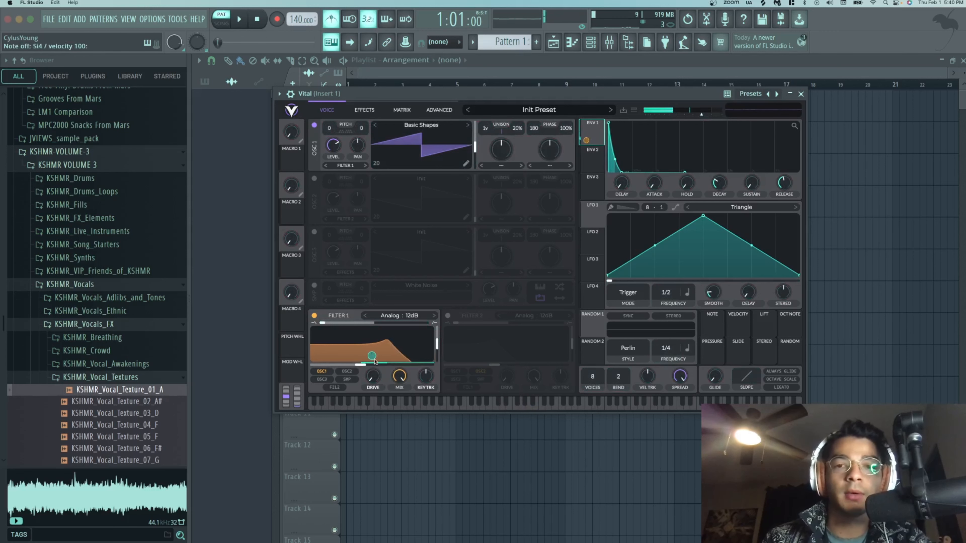
pyautogui.press('c')
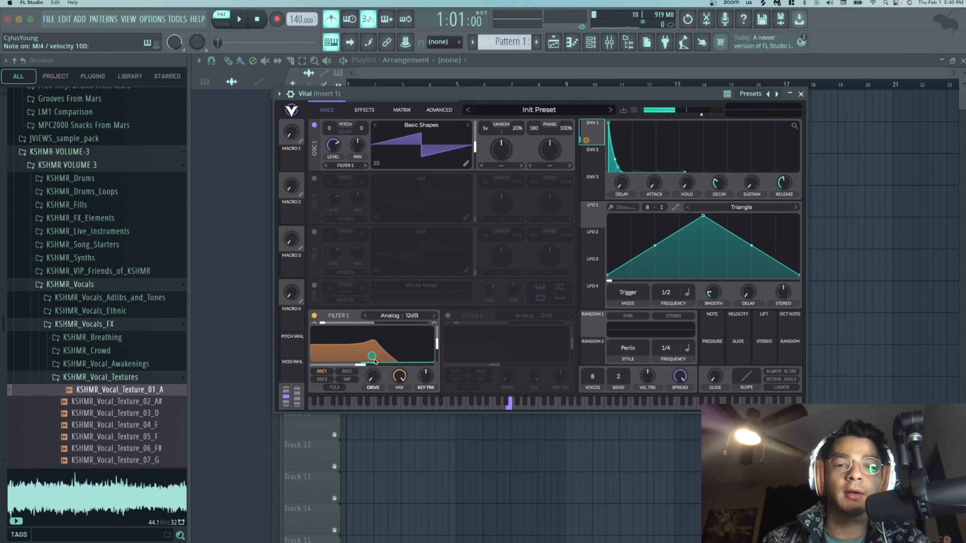
pyautogui.press('v')
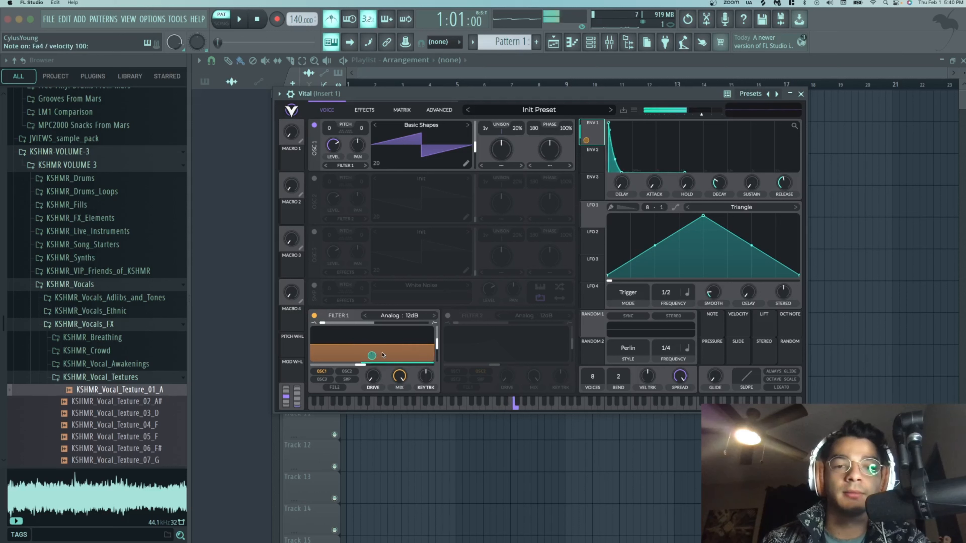
pyautogui.press('n')
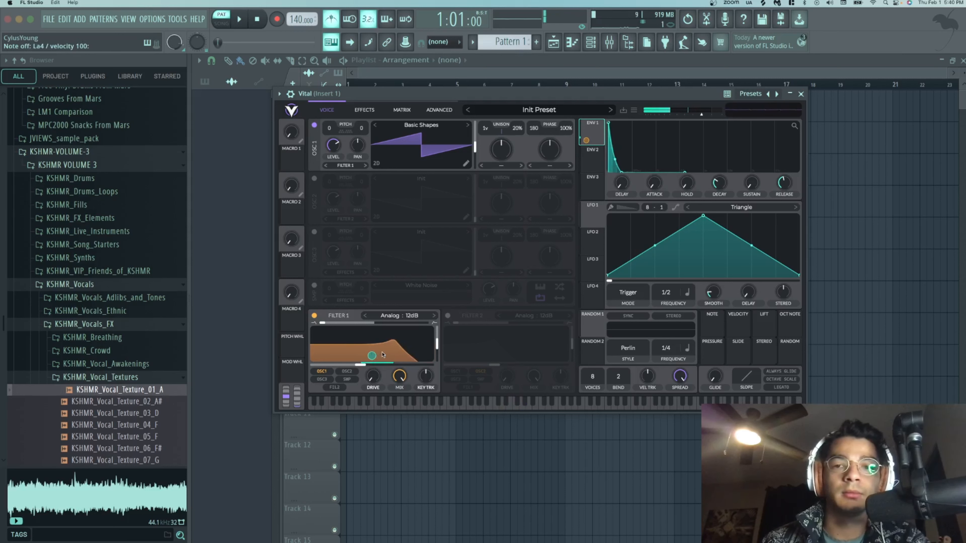
pyautogui.press('v')
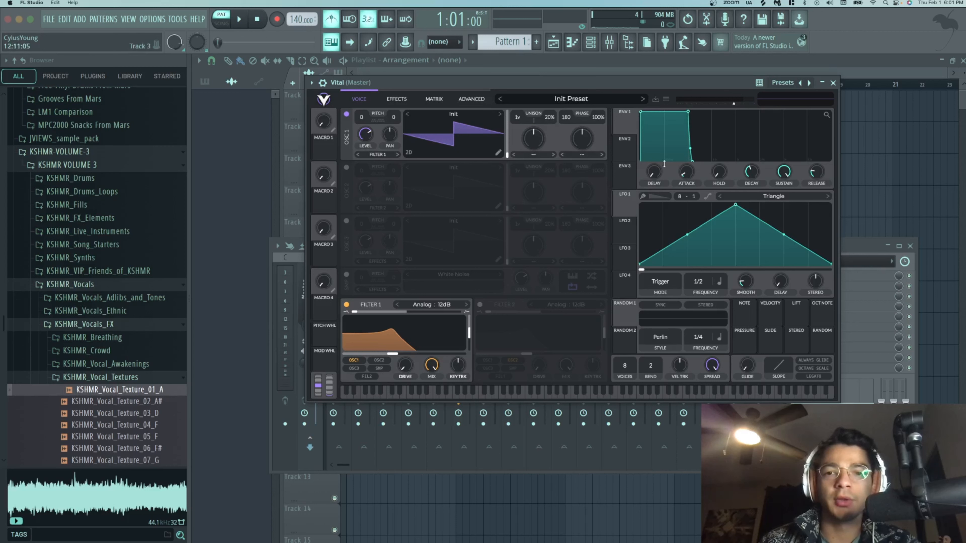
# Step: In the new Init Preset, assign envelope 1 as a modulator of filter 1's cutoff
pyautogui.click(622, 130)
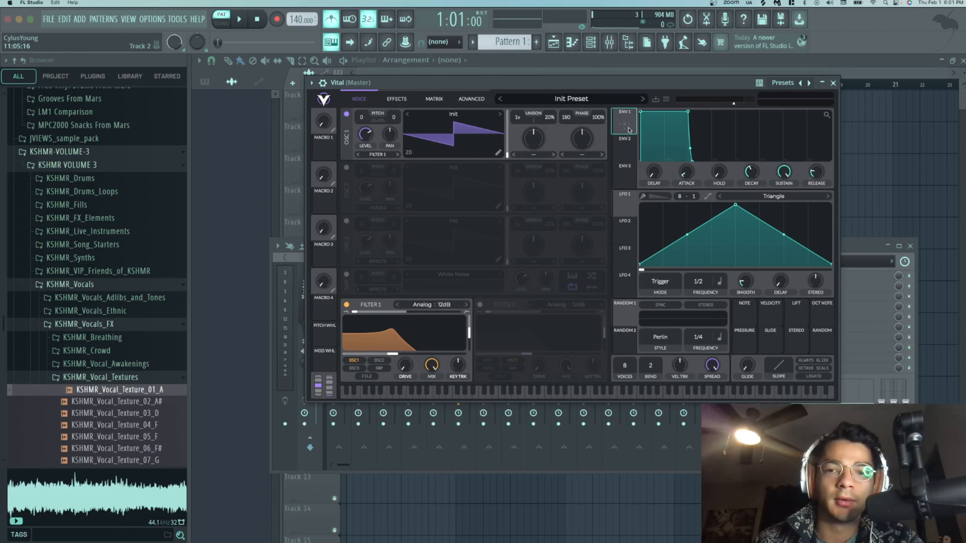
pyautogui.moveTo(627, 126); pyautogui.dragTo(418, 342)
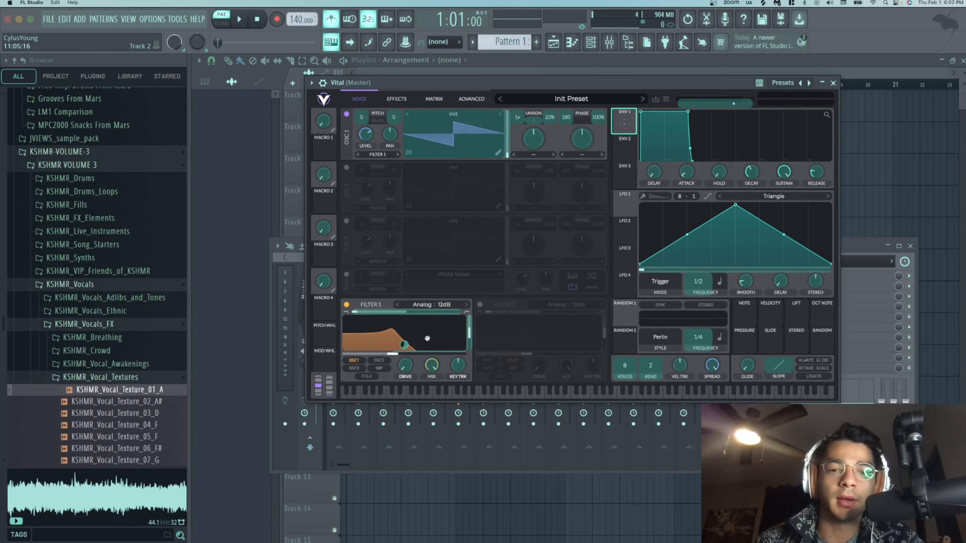
pyautogui.moveTo(428, 338); pyautogui.dragTo(405, 345)
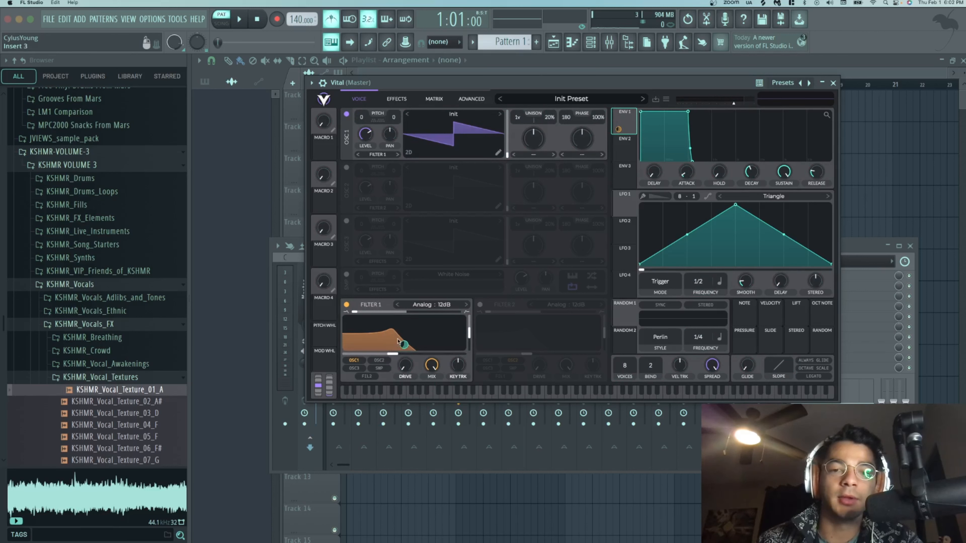
pyautogui.click(433, 305)
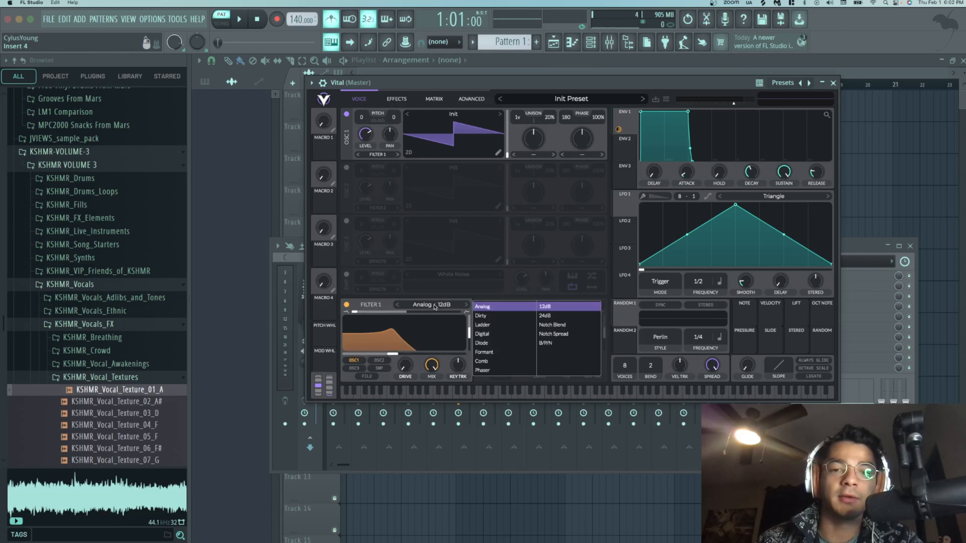
pyautogui.click(420, 369)
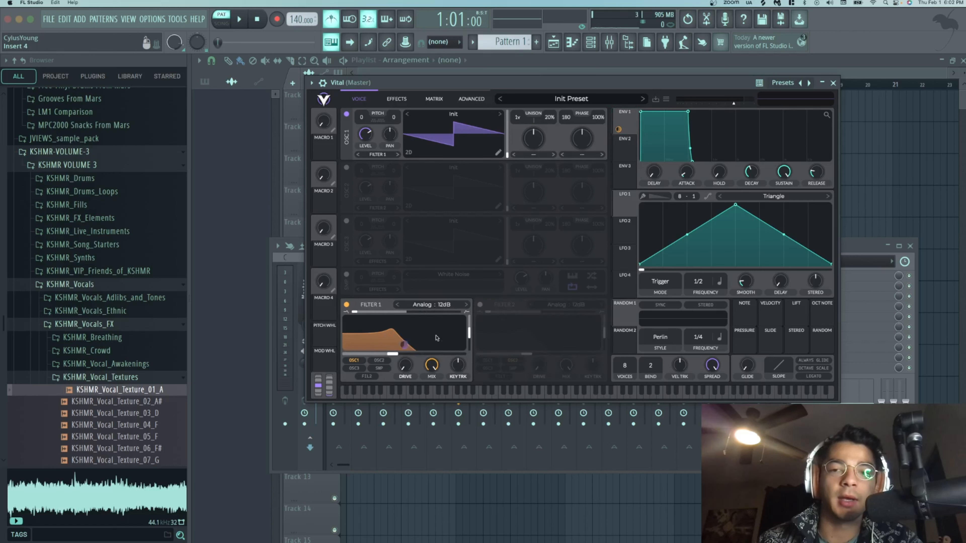
# Step: Lower envelope 1's sustain to zero so it decays fully, and play a note to hear the filter movement
pyautogui.moveTo(687, 112); pyautogui.dragTo(684, 161)
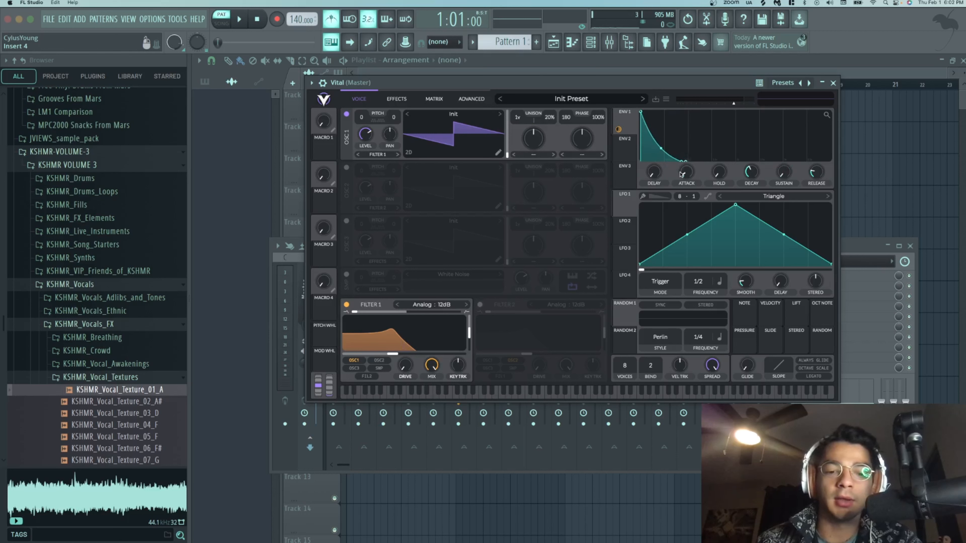
pyautogui.press('c')
pyautogui.press('c')
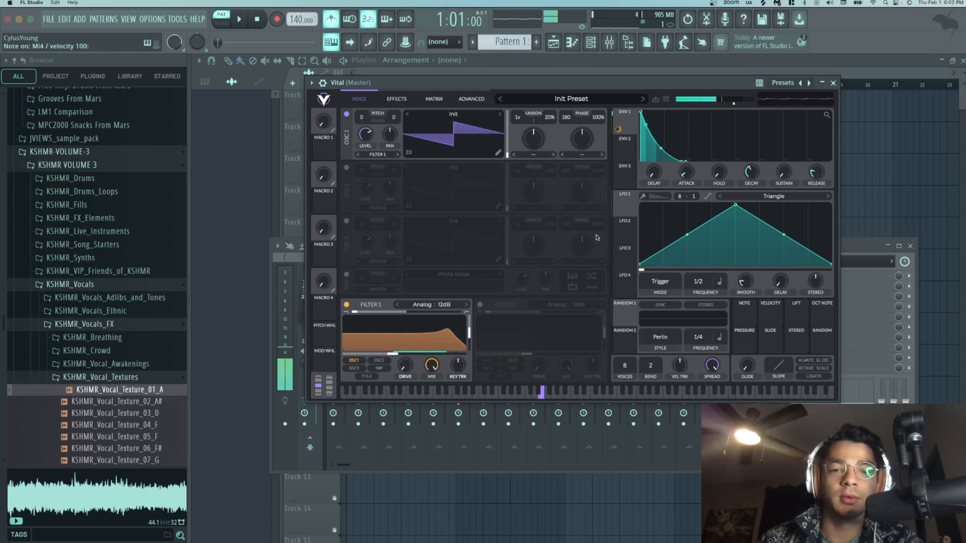
# Step: Play a single note repeatedly to hear envelope 1 sweep filter 1's cutoff
pyautogui.press('c')
pyautogui.press('c')
pyautogui.press('c')
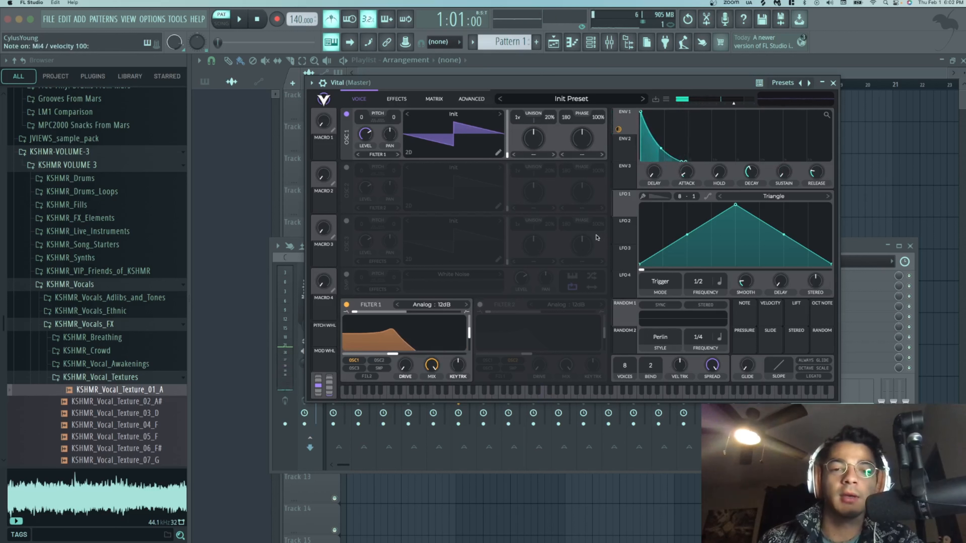
pyautogui.press('c')
pyautogui.press('c')
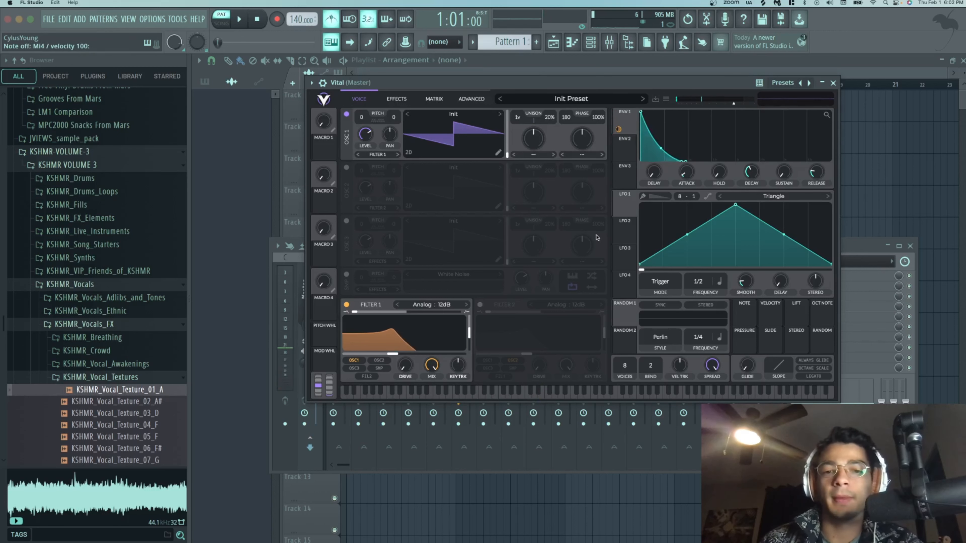
pyautogui.press('c')
pyautogui.press('c')
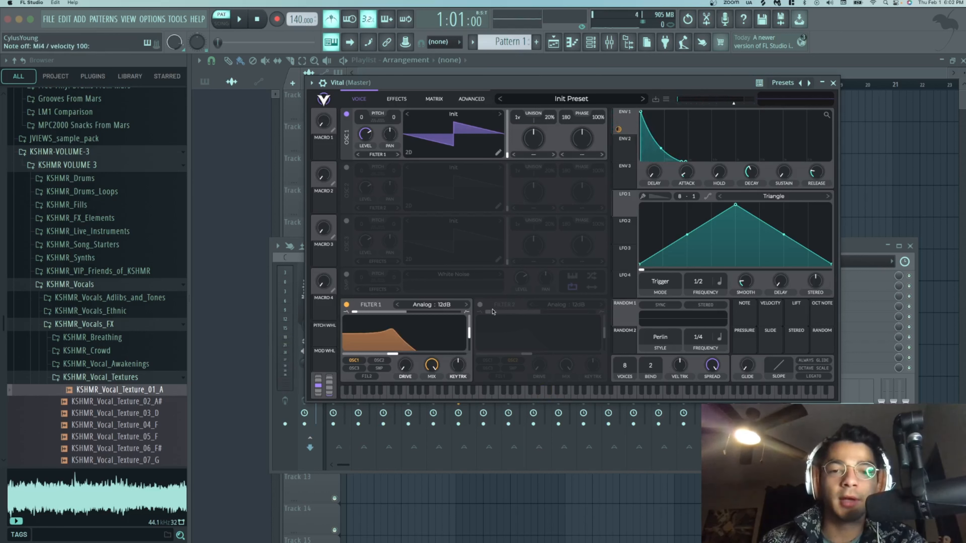
# Step: Try routing oscillator 1 into filter 2 as well, and switch filter 2 back off
pyautogui.click(479, 305)
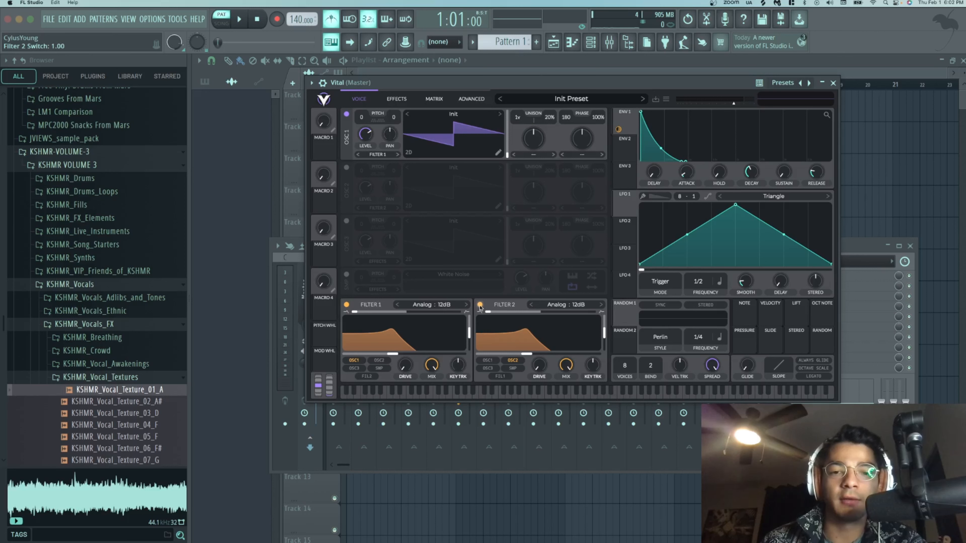
pyautogui.click(488, 360)
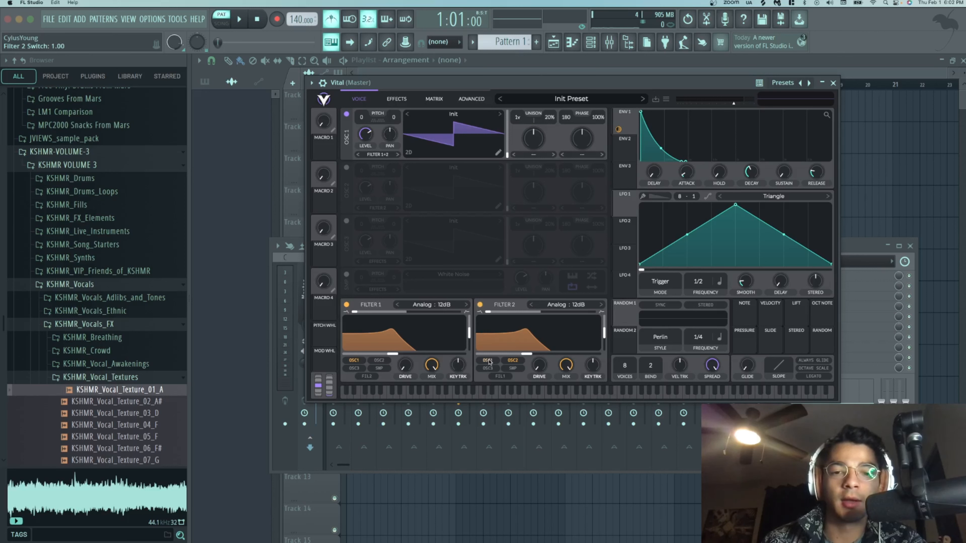
pyautogui.click(488, 361)
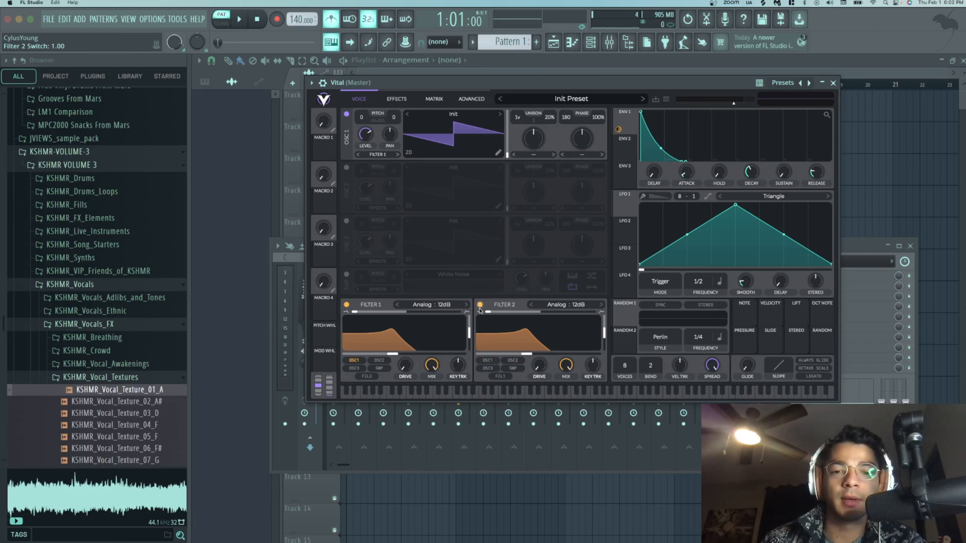
pyautogui.click(480, 305)
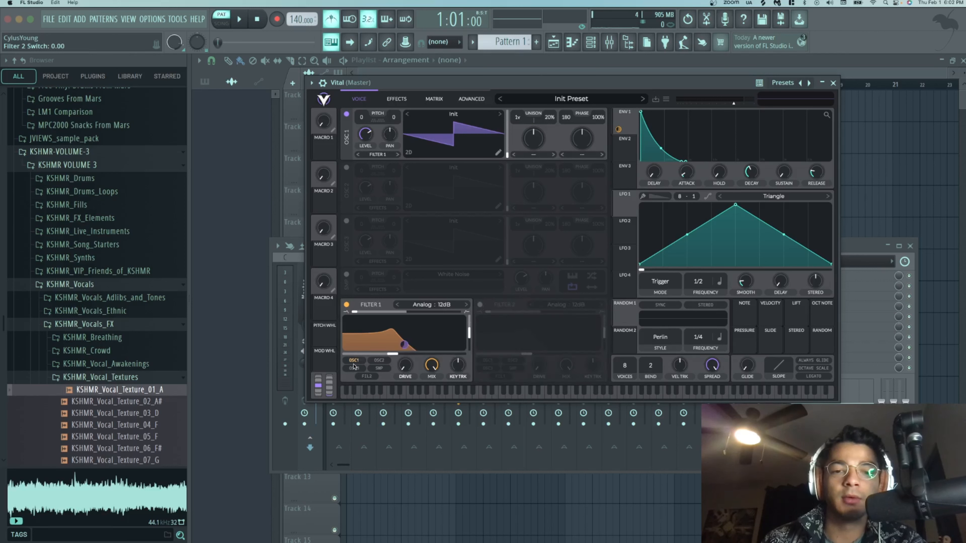
# Step: Enable oscillator 2 and route it into filter 1, playing a note before and after to compare the sound
pyautogui.click(346, 168)
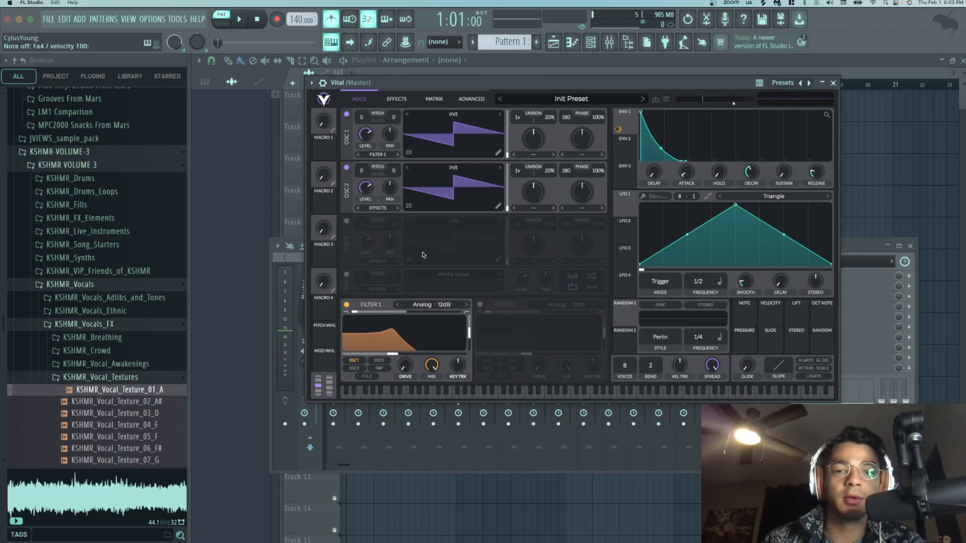
pyautogui.press('v')
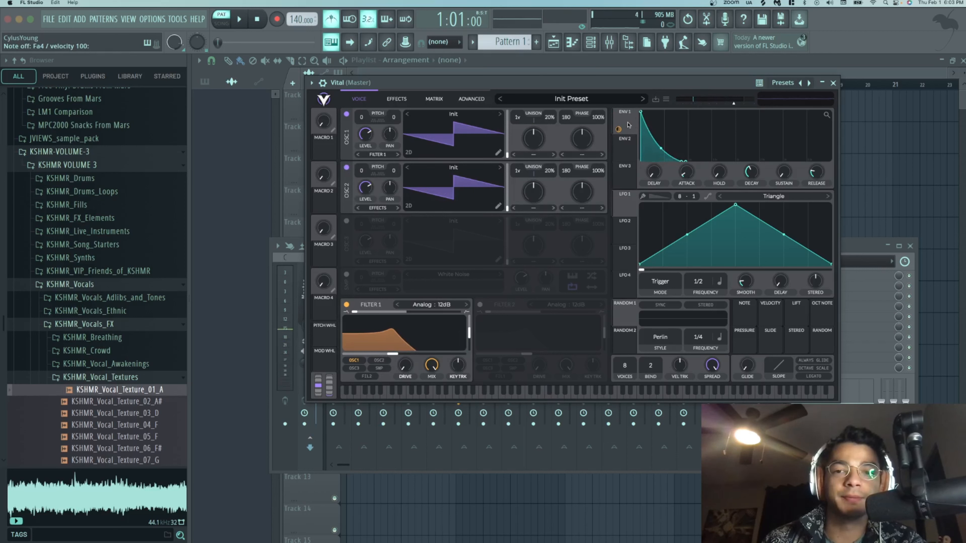
pyautogui.press('v')
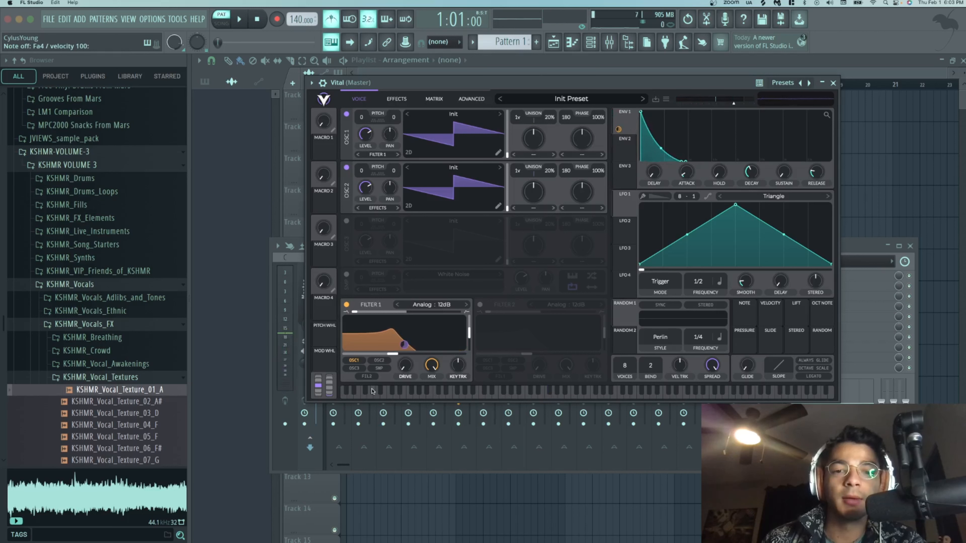
pyautogui.click(379, 359)
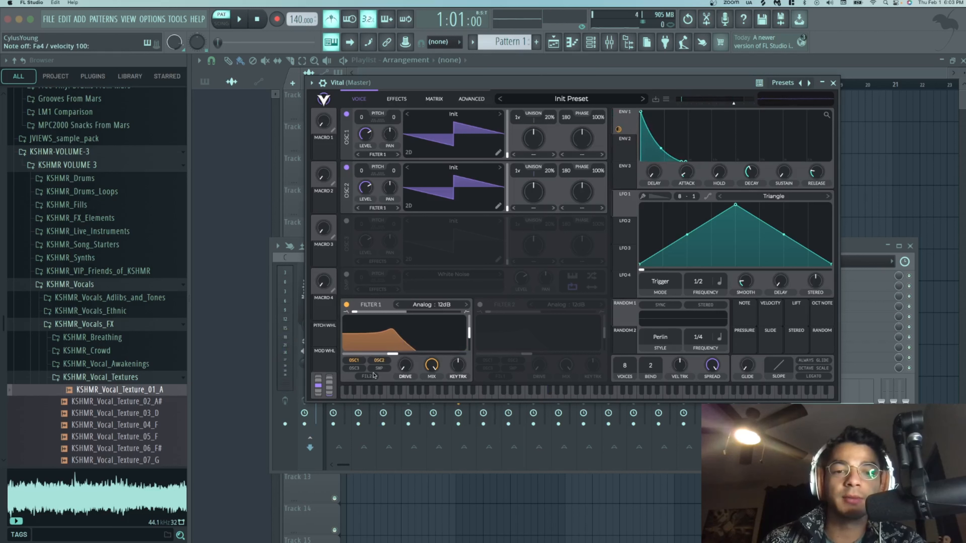
pyautogui.press('v')
pyautogui.press('v')
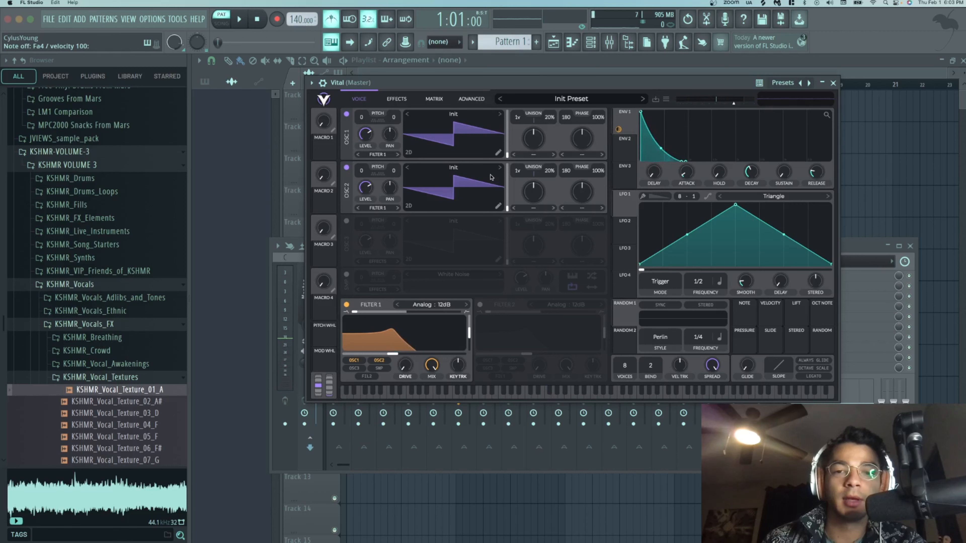
# Step: Change oscillator 2's wavetable to Brown Noise and play a note to hear it through filter 1
pyautogui.click(482, 171)
pyautogui.click(500, 168)
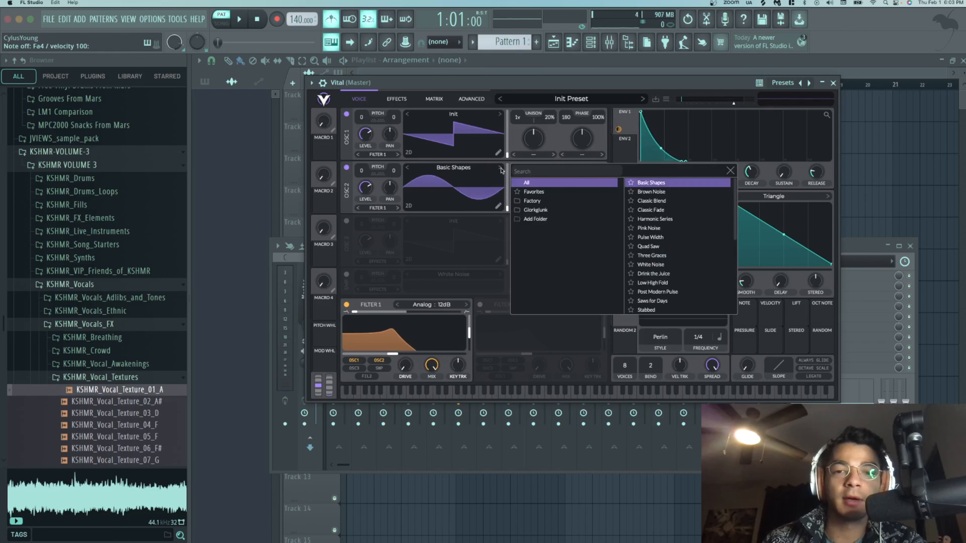
pyautogui.click(500, 168)
pyautogui.press('v')
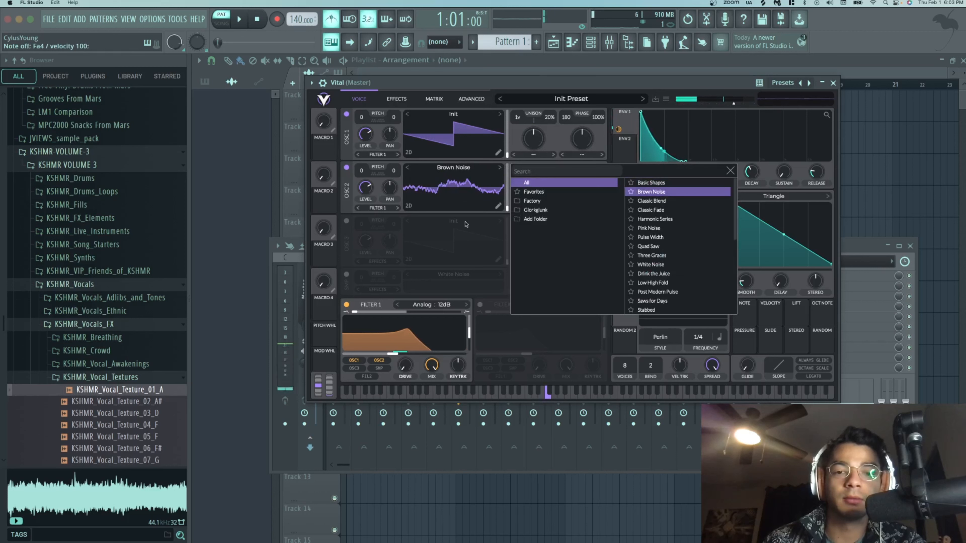
pyautogui.click(382, 304)
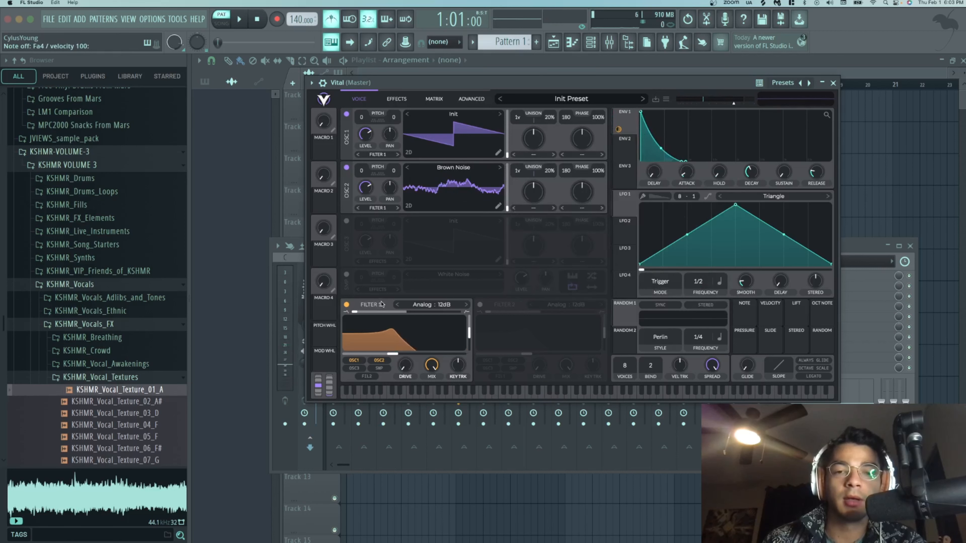
pyautogui.press('v')
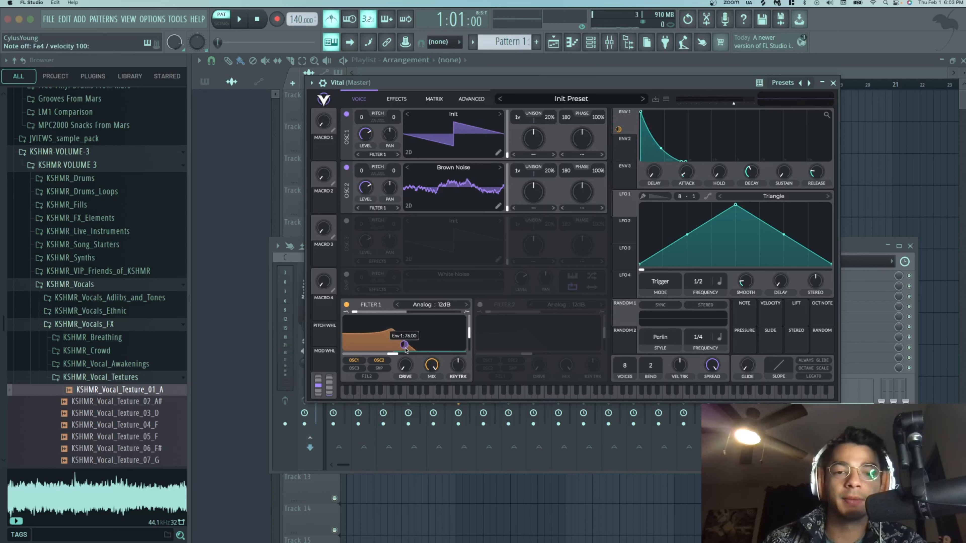
# Step: Vary envelope 1's modulation amount on filter 1's cutoff, including a negative amount, and play notes to hear the sweep
pyautogui.moveTo(405, 349)
pyautogui.mouseDown()
pyautogui.moveTo(406, 334)
pyautogui.moveTo(404, 371)
pyautogui.moveTo(404, 315)
pyautogui.moveTo(404, 364)
pyautogui.moveTo(404, 351)
pyautogui.mouseUp()
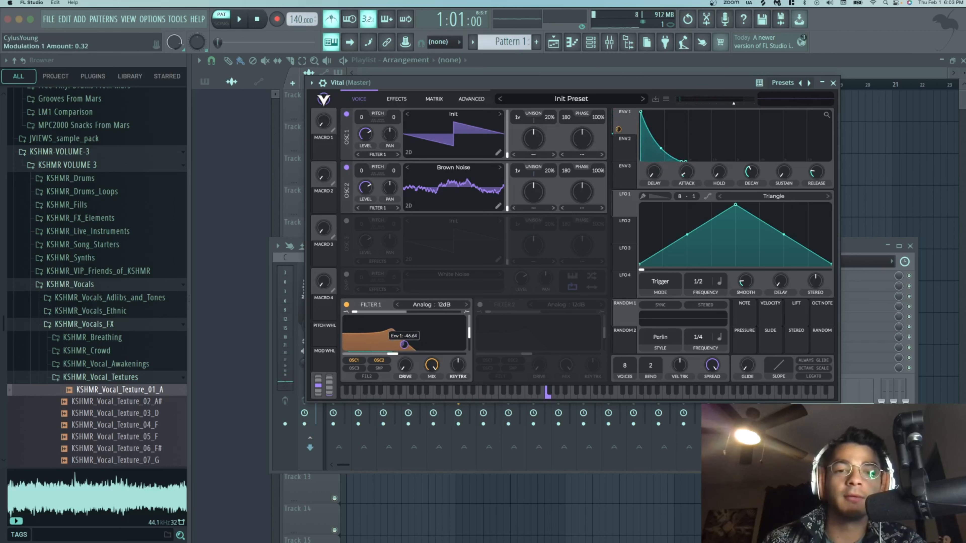
pyautogui.press('v')
pyautogui.press('v')
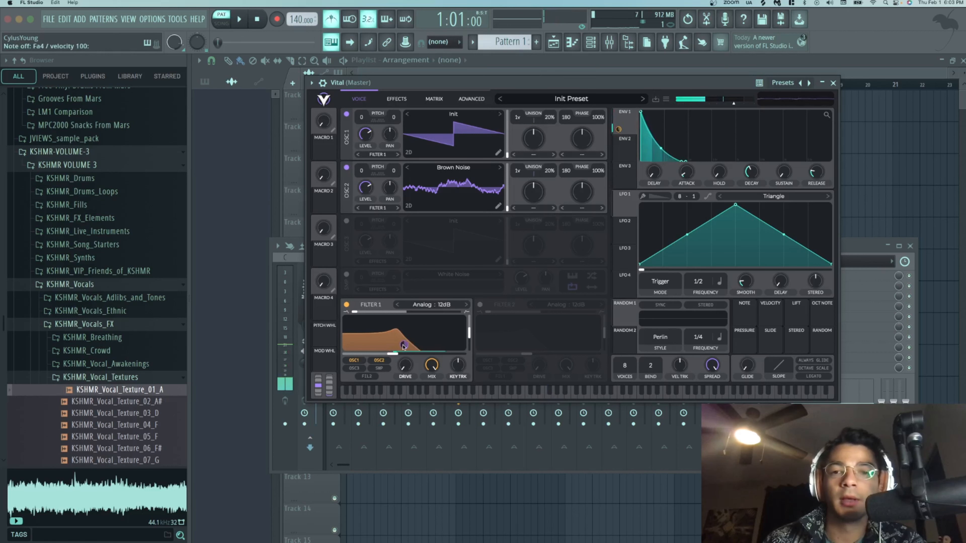
pyautogui.press('v')
pyautogui.press('v')
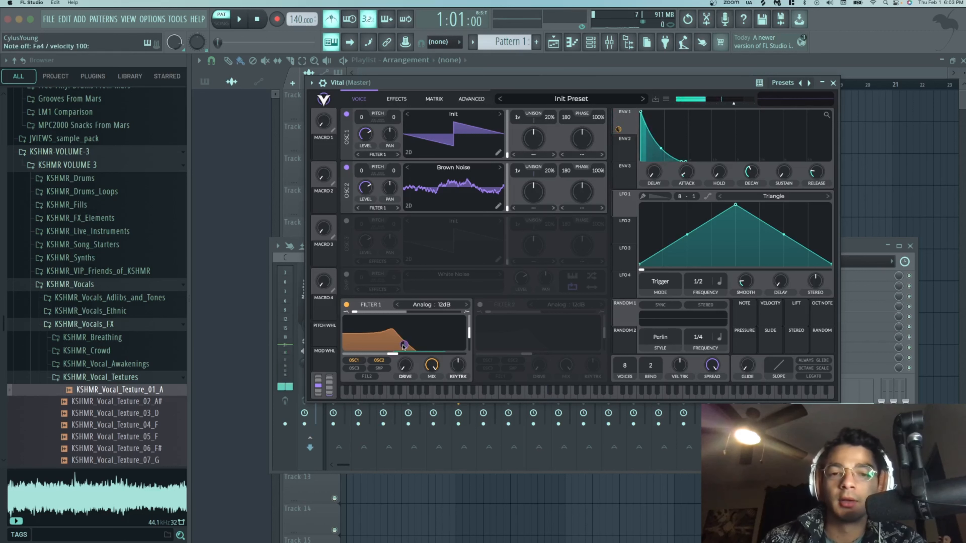
# Step: Try the Analog 24dB and Analog Notch Blend types on filter 1, playing notes to compare them
pyautogui.click(445, 304)
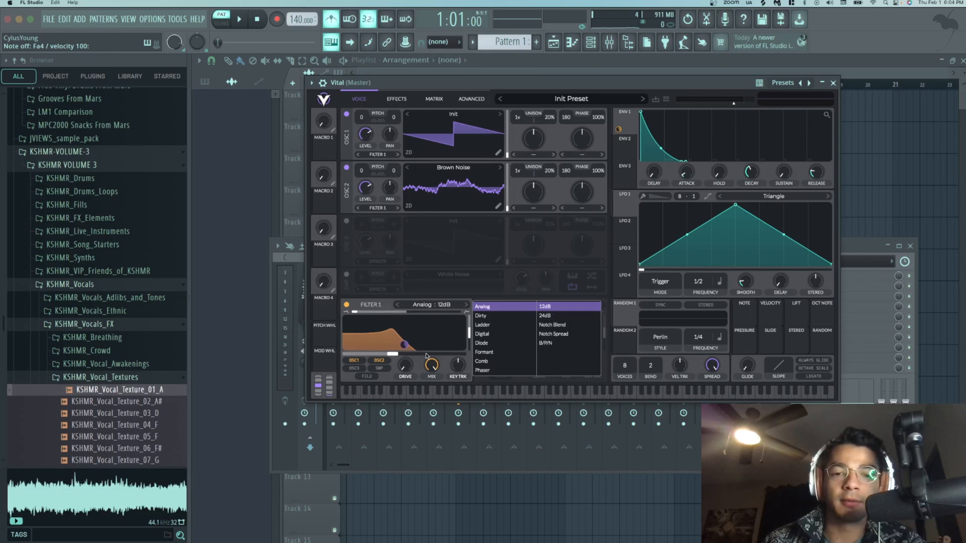
pyautogui.click(549, 316)
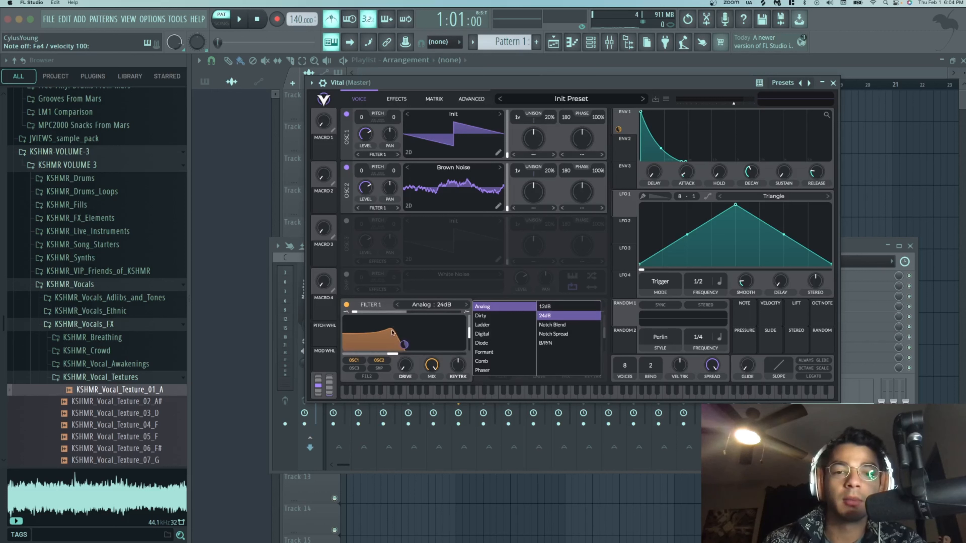
pyautogui.press('v')
pyautogui.press('v')
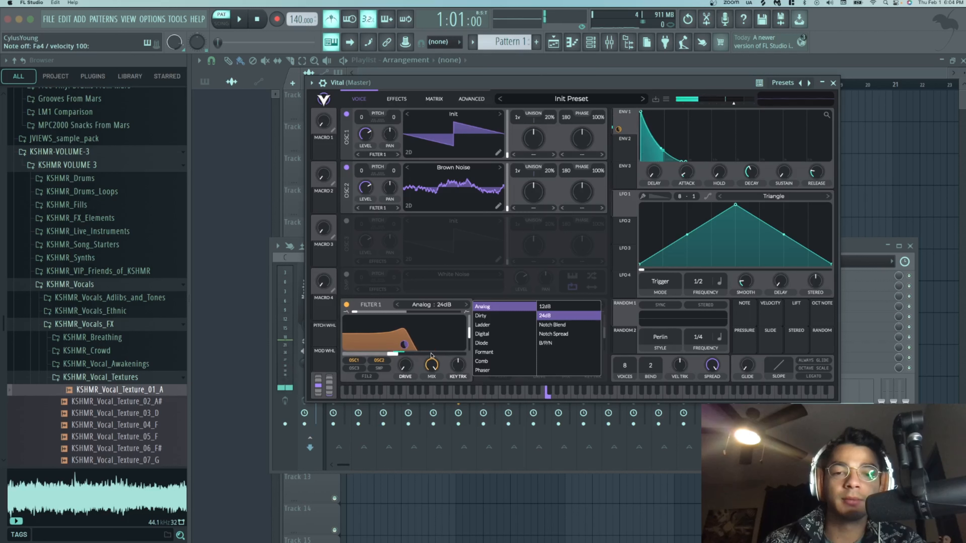
pyautogui.click(570, 325)
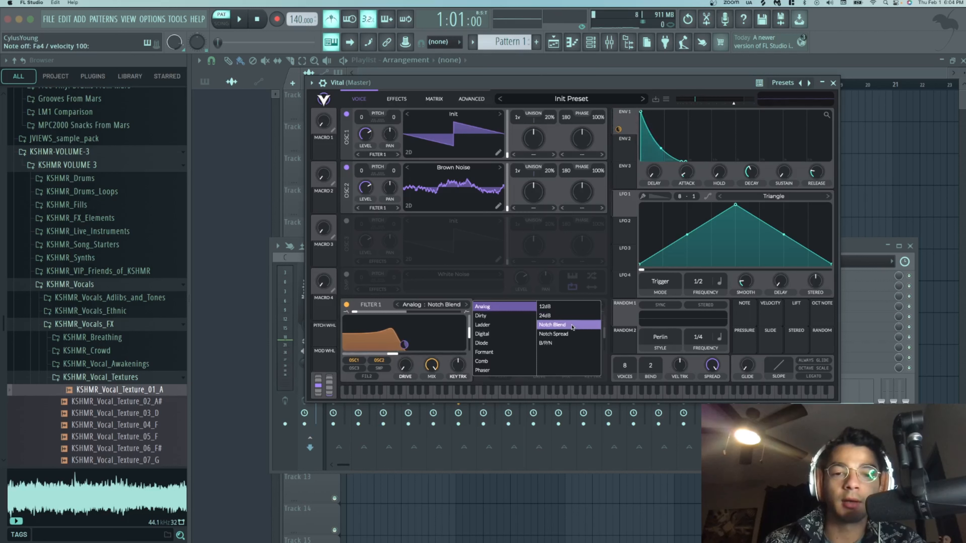
pyautogui.press('v')
pyautogui.click(571, 326)
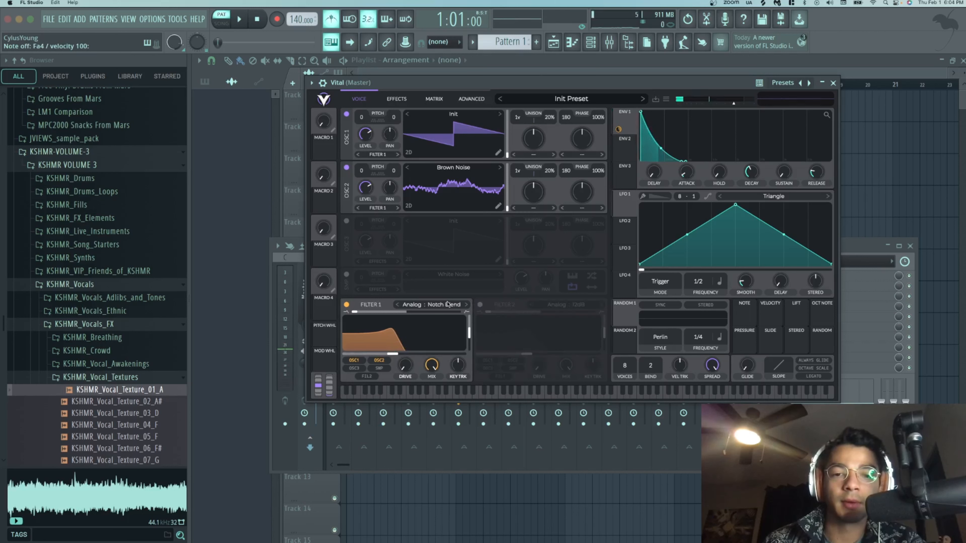
# Step: Audition filter 1's following types from Analog Notch Spread onward while playing notes, ending on Dirty B/P/N
pyautogui.click(465, 305)
pyautogui.press('v')
pyautogui.press('v')
pyautogui.press('v')
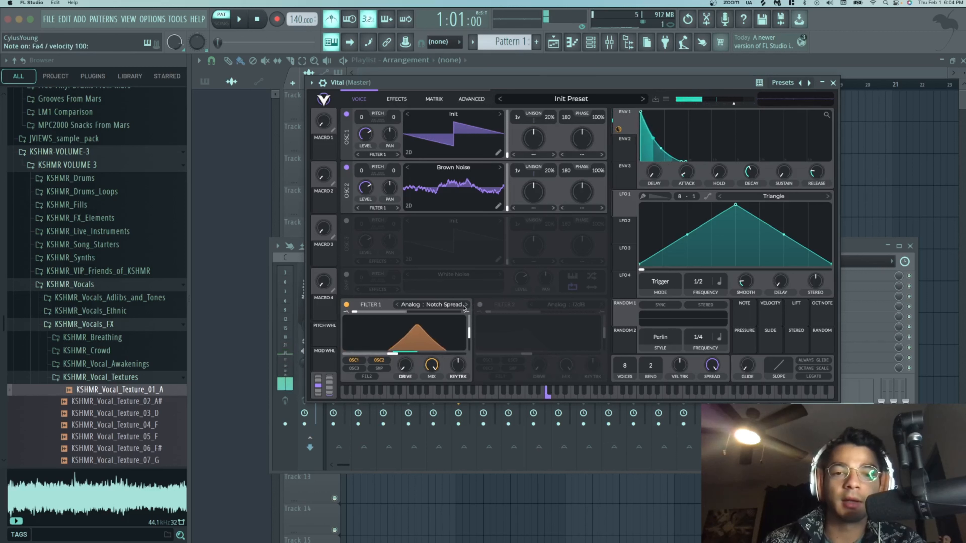
pyautogui.click(465, 305)
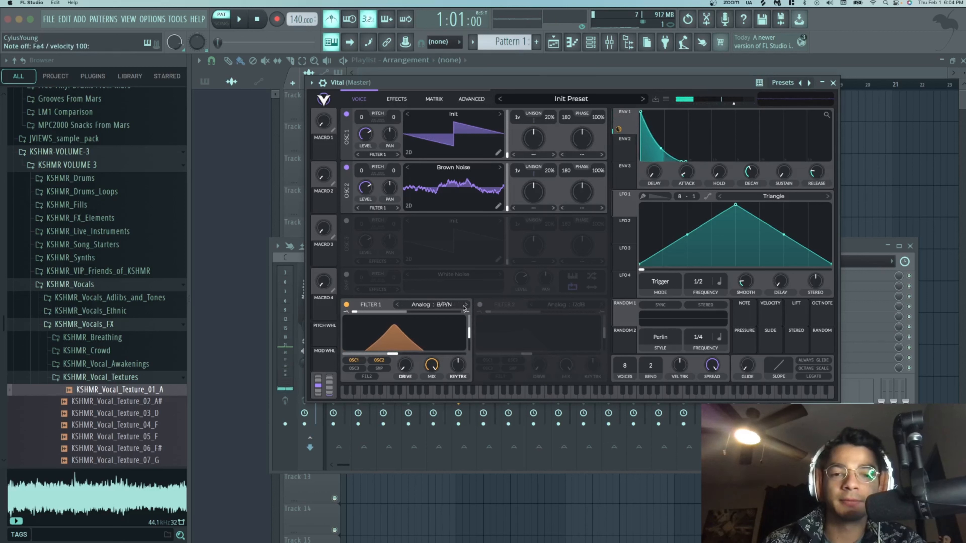
pyautogui.click(466, 305)
pyautogui.click(465, 305)
pyautogui.click(465, 305)
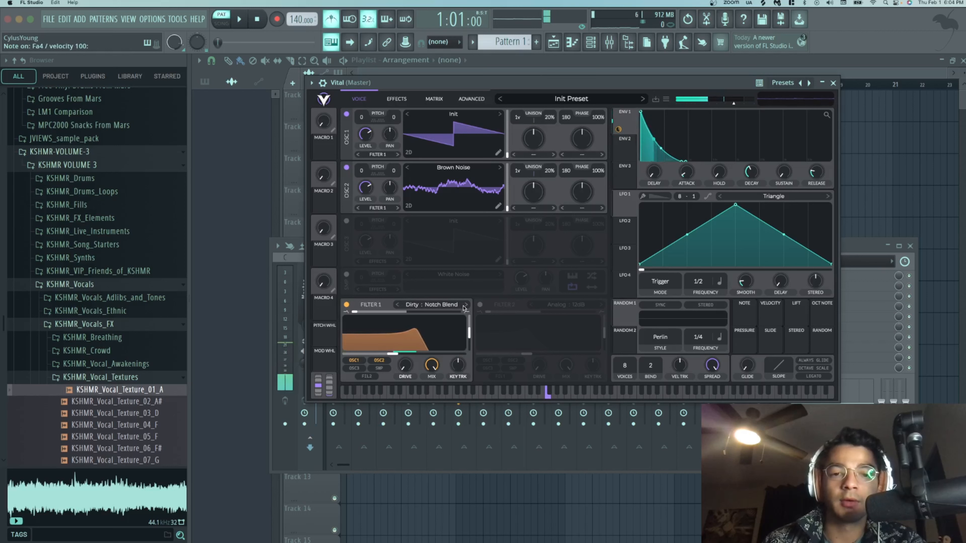
pyautogui.click(465, 305)
pyautogui.click(466, 305)
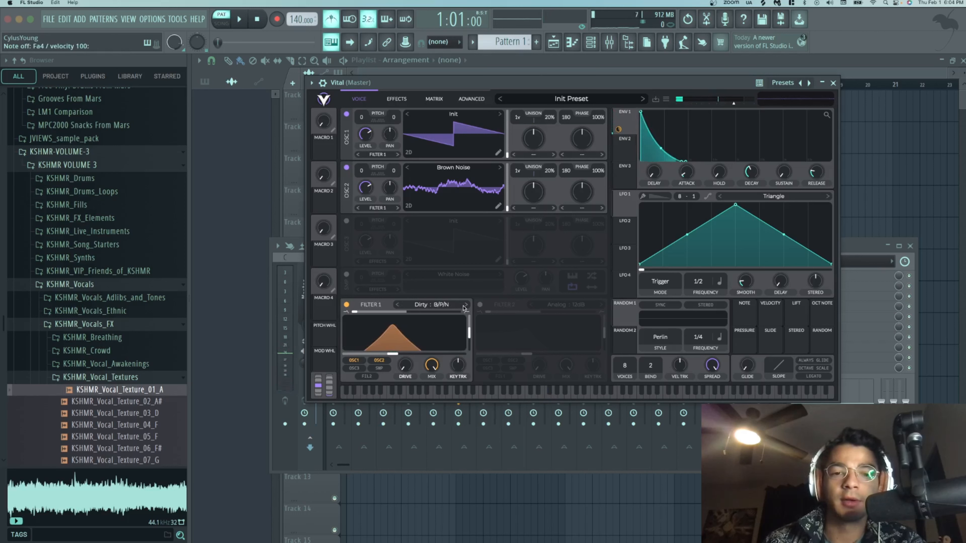
pyautogui.click(427, 305)
# Step: Raise filter 1's drive and adjust its key tracking
pyautogui.moveTo(403, 366); pyautogui.dragTo(416, 324)
pyautogui.moveTo(405, 348)
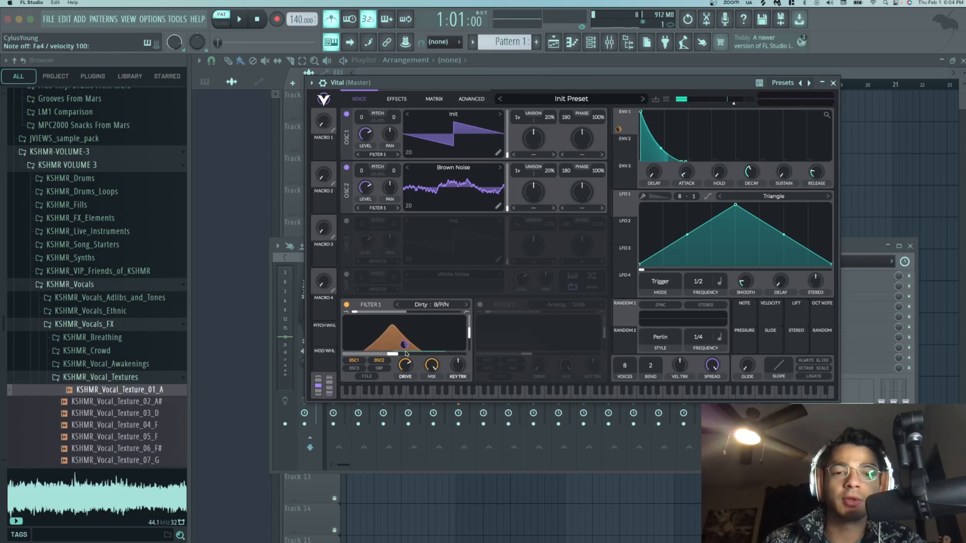
pyautogui.moveTo(458, 366)
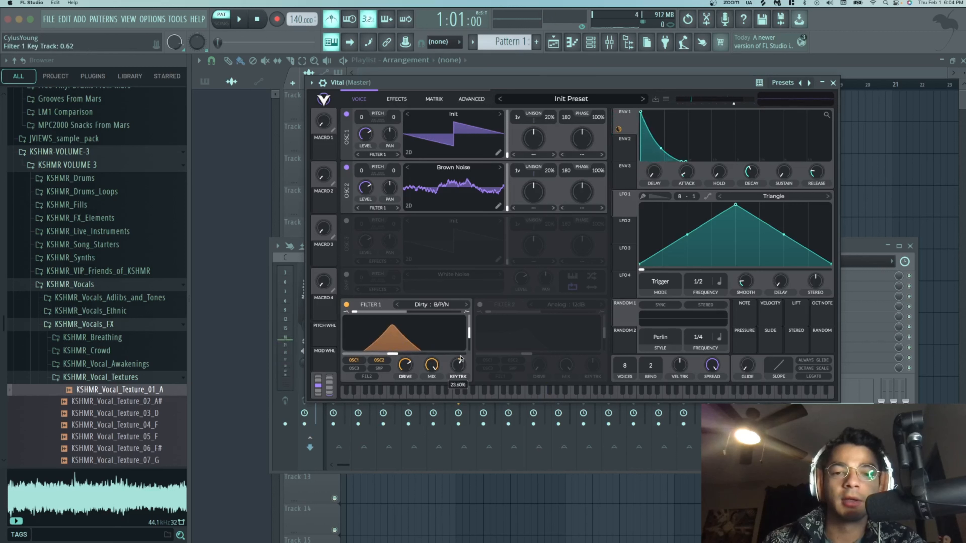
pyautogui.moveTo(458, 365); pyautogui.dragTo(456, 372)
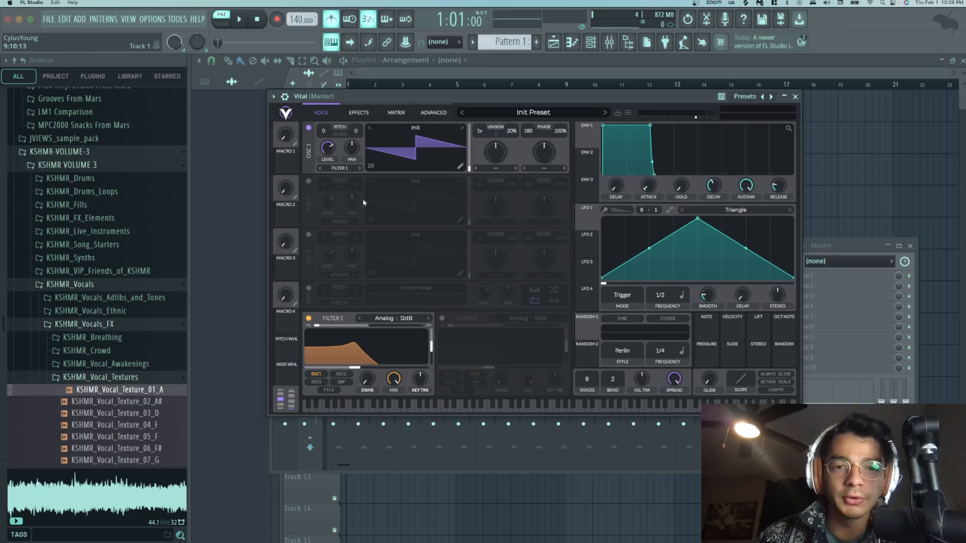
# Step: In the fresh Init Preset, toggle oscillators 2 and 3 on and off, leaving only oscillator 2 enabled alongside oscillator 1
pyautogui.click(309, 181)
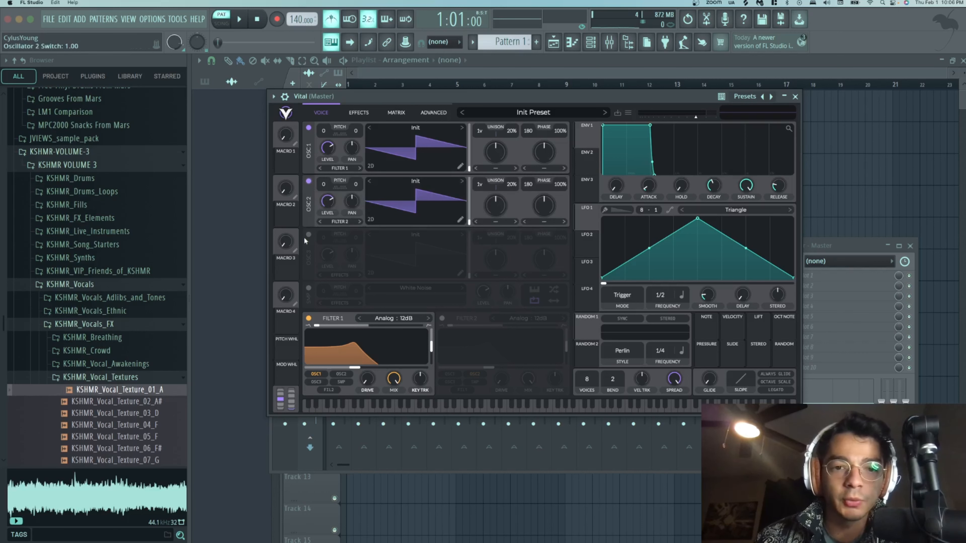
pyautogui.click(308, 235)
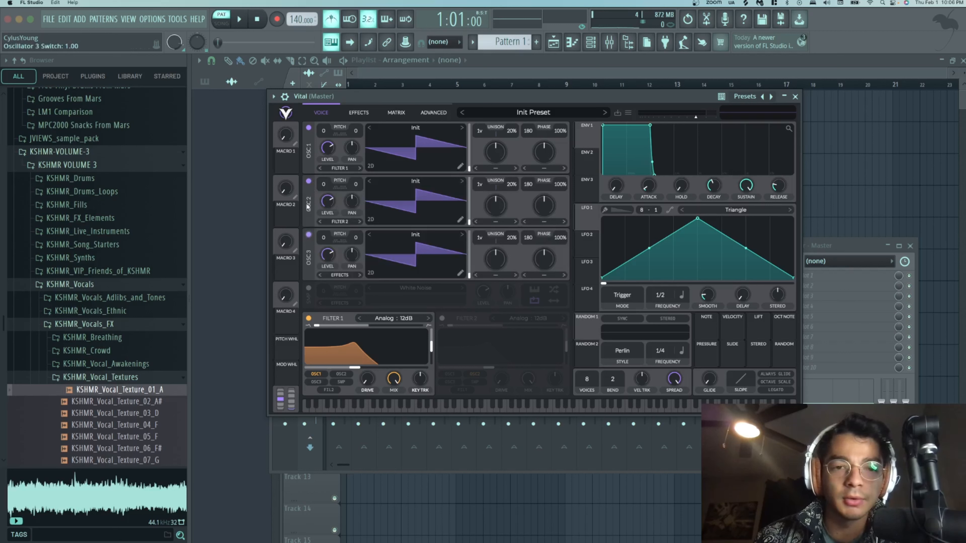
pyautogui.click(308, 181)
pyautogui.click(308, 235)
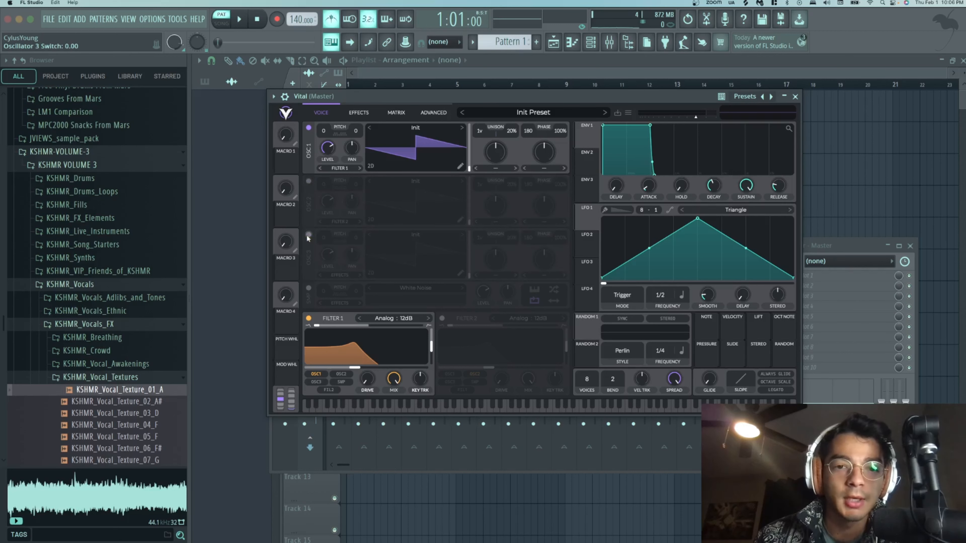
pyautogui.click(309, 181)
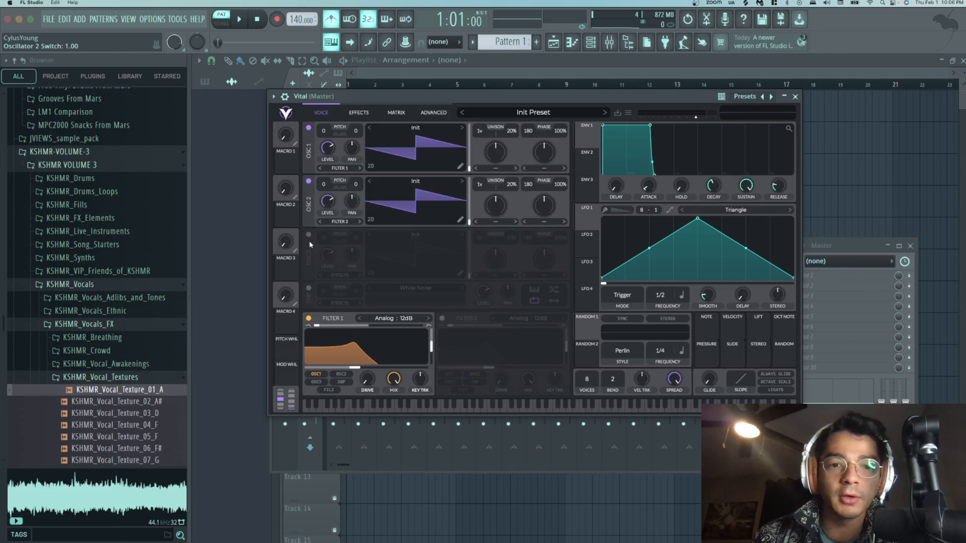
# Step: Turn oscillator 3 on and off again and disable oscillator 2, leaving only oscillator 1 enabled
pyautogui.click(308, 235)
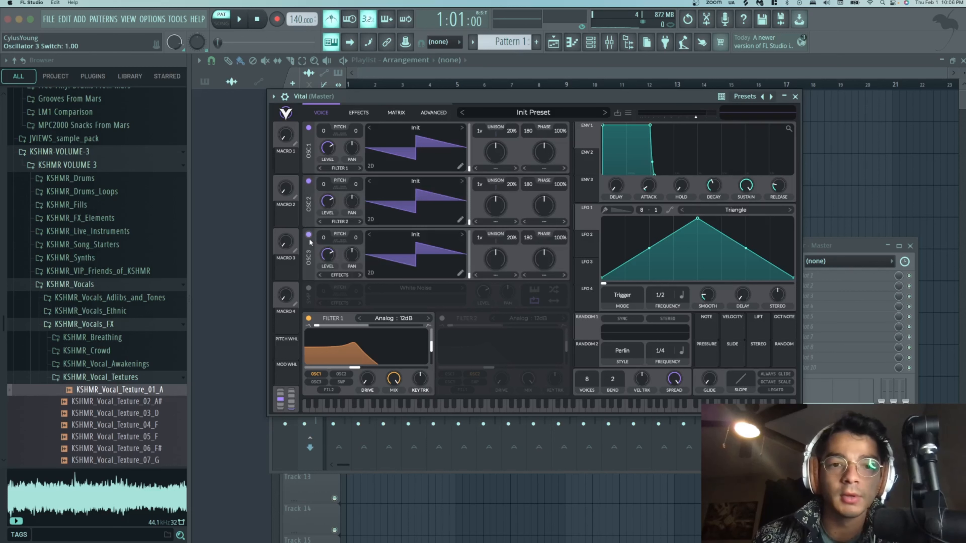
pyautogui.click(309, 235)
pyautogui.click(308, 182)
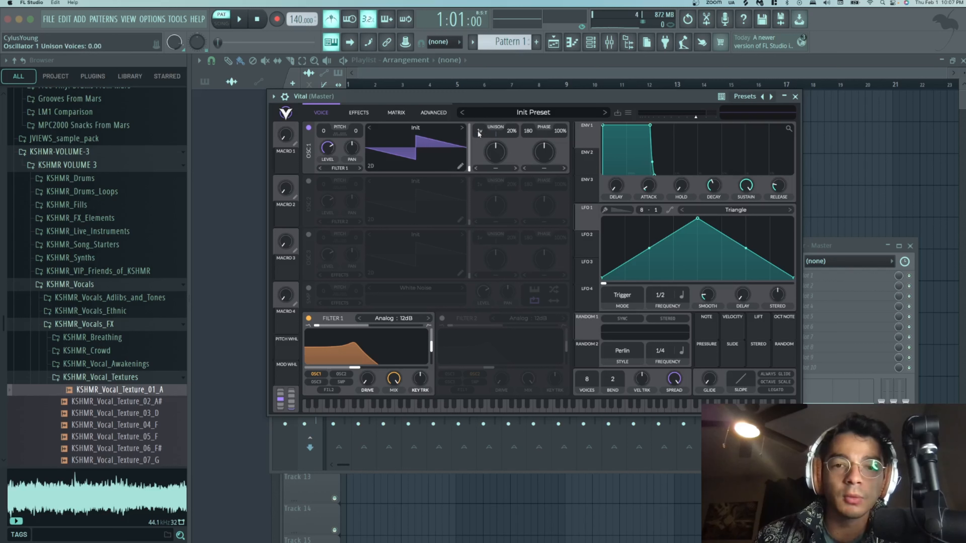
# Step: Set oscillator 1's unison to 7 voices and play a chord to hear it
pyautogui.moveTo(478, 130); pyautogui.dragTo(478, 102)
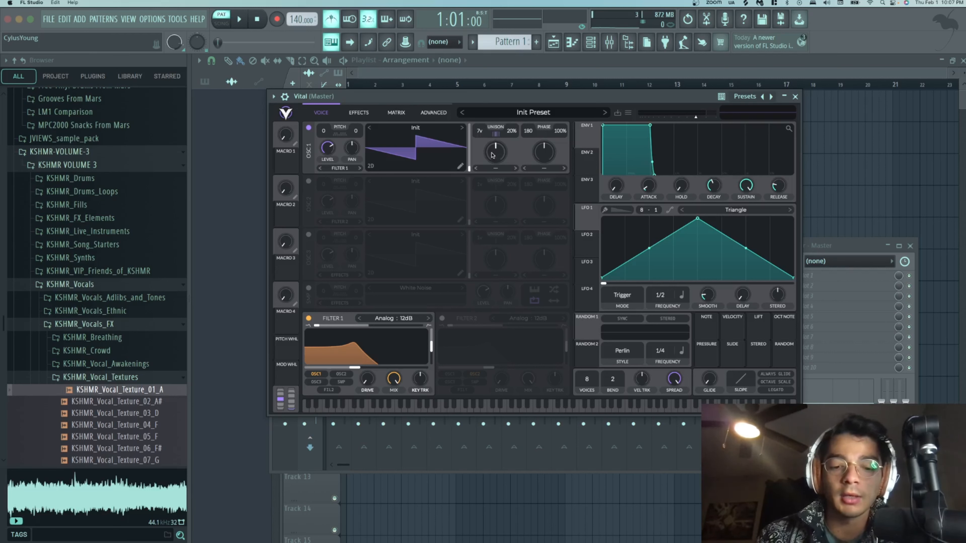
pyautogui.press('c')
pyautogui.press(',')
pyautogui.press('n')
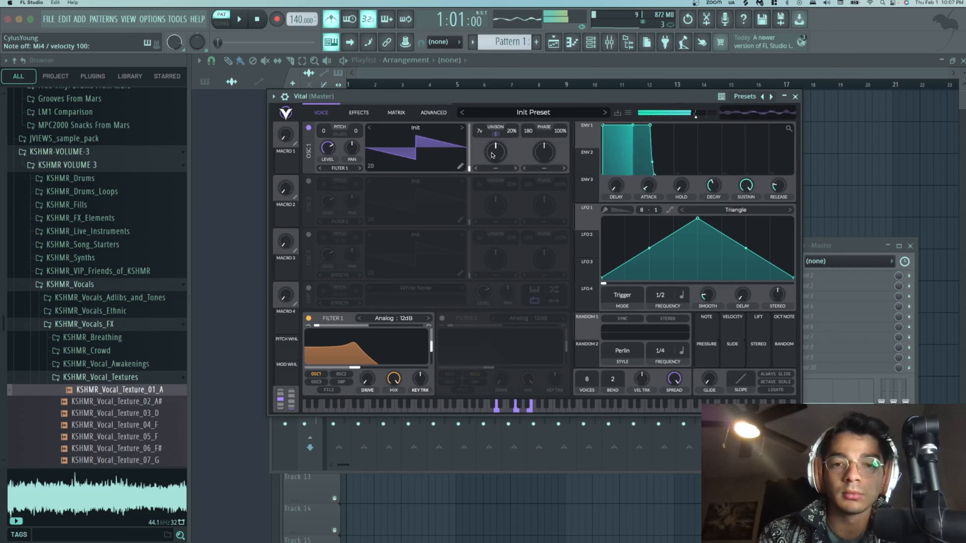
# Step: Return oscillator 1's unison to 1 voice and play two chords to compare the sound
pyautogui.moveTo(479, 131); pyautogui.dragTo(479, 190)
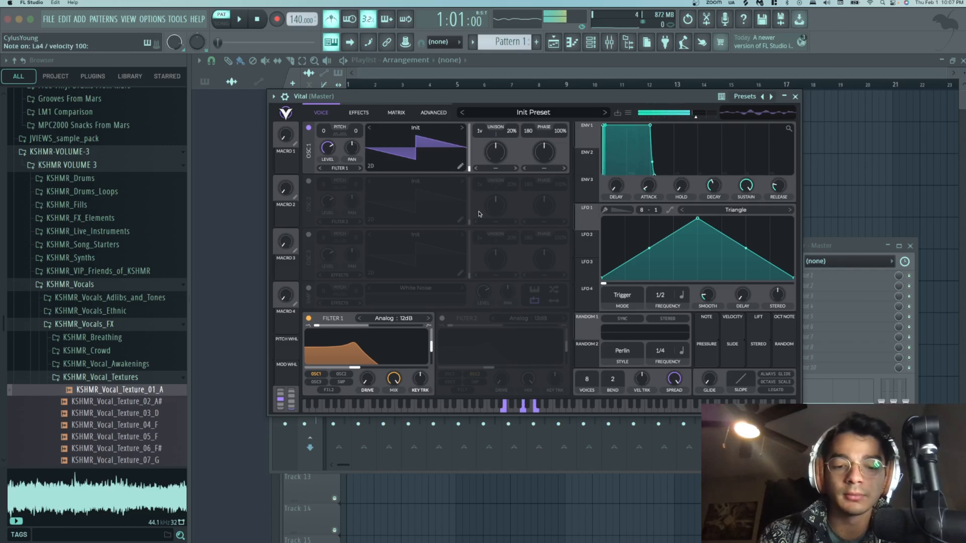
pyautogui.press('c')
pyautogui.press(',')
pyautogui.press('n')
pyautogui.press('x')
pyautogui.press('b')
pyautogui.press('m')
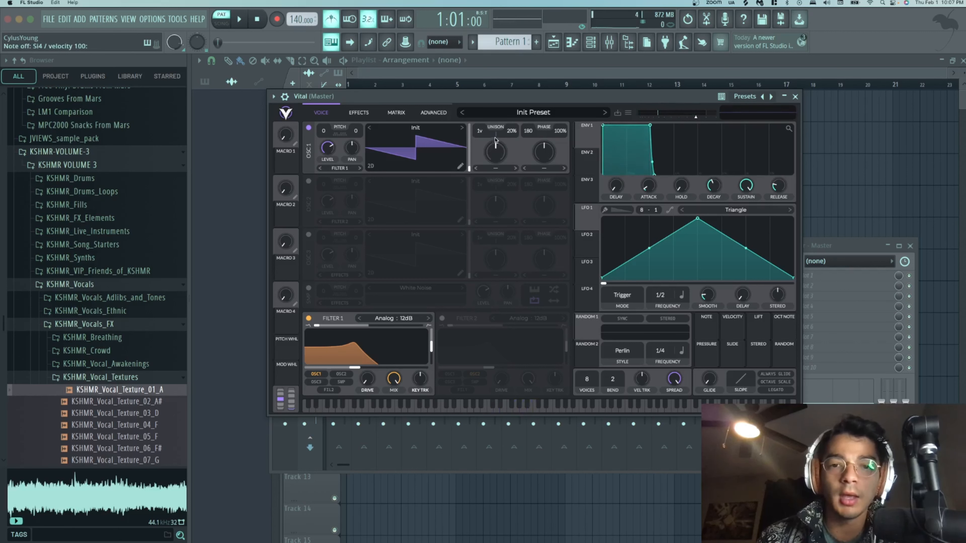
# Step: With oscillator 1's unison back at 7 voices, compare unison detune at 12% and 20%, ending on 20%
pyautogui.scroll(1, 513, 131)
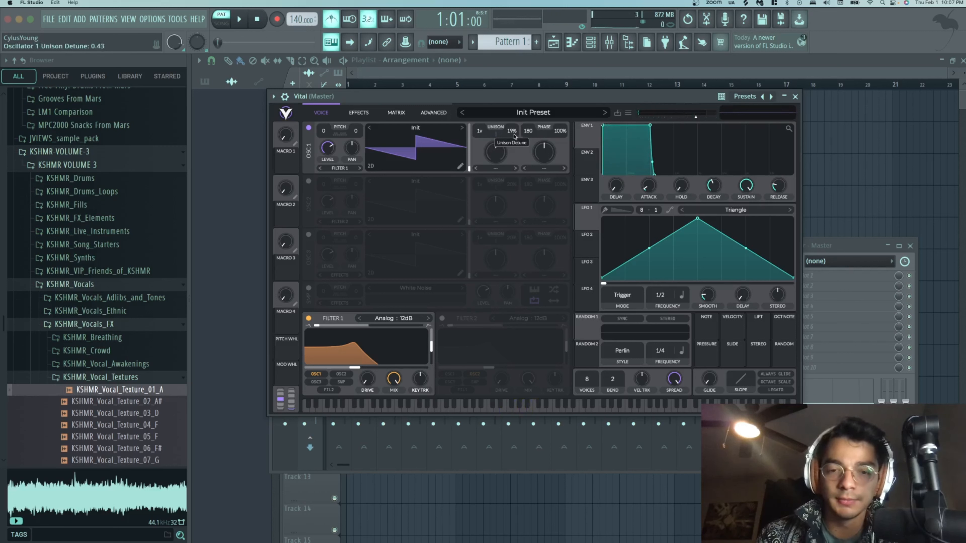
pyautogui.moveTo(513, 135); pyautogui.dragTo(514, 118)
pyautogui.moveTo(481, 131)
pyautogui.mouseDown()
pyautogui.moveTo(487, 117)
pyautogui.moveTo(480, 128)
pyautogui.mouseUp()
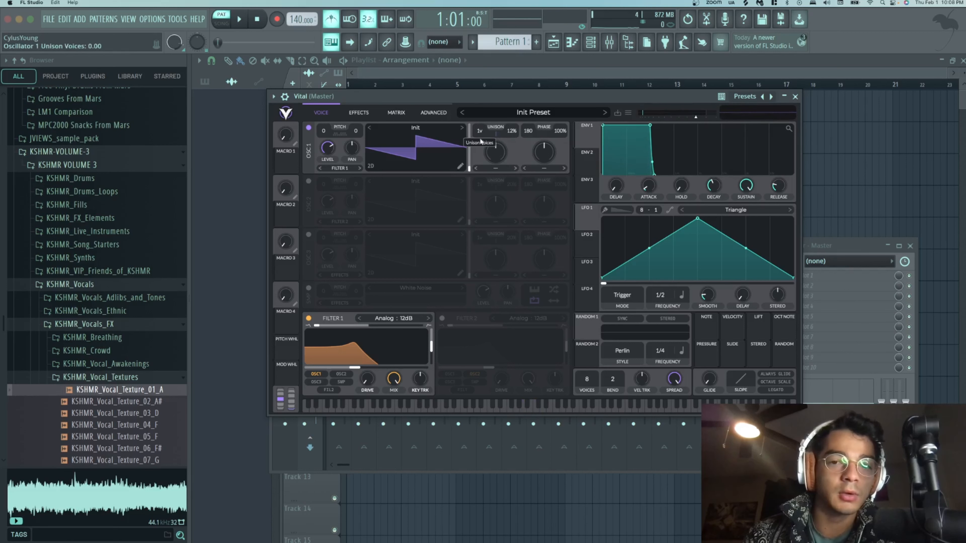
pyautogui.press('n')
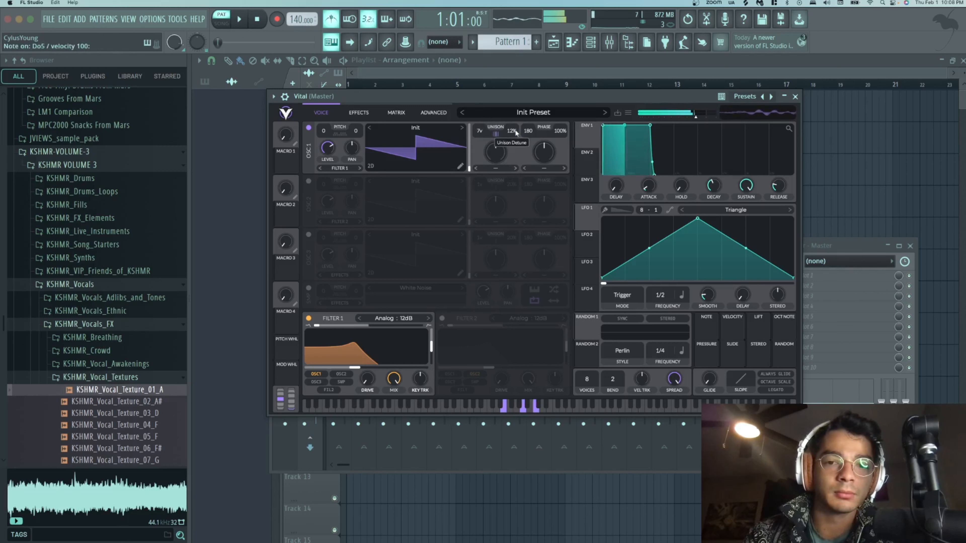
pyautogui.moveTo(514, 129)
pyautogui.mouseDown()
pyautogui.moveTo(523, 87)
pyautogui.moveTo(509, 135)
pyautogui.moveTo(511, 112)
pyautogui.mouseUp()
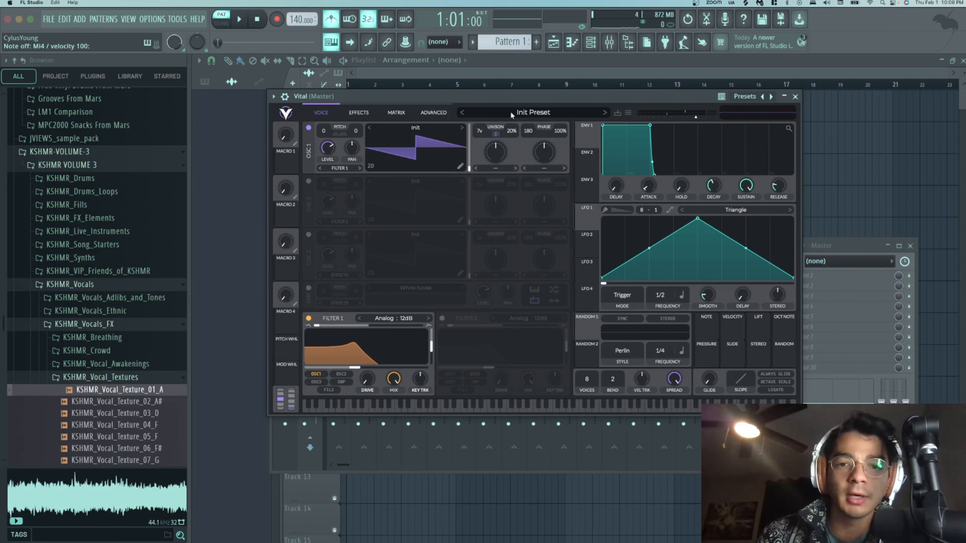
# Step: In oscillator 1's wavetable editor, flatten one grid segment to zero in each half of the saw wave
pyautogui.click(510, 112)
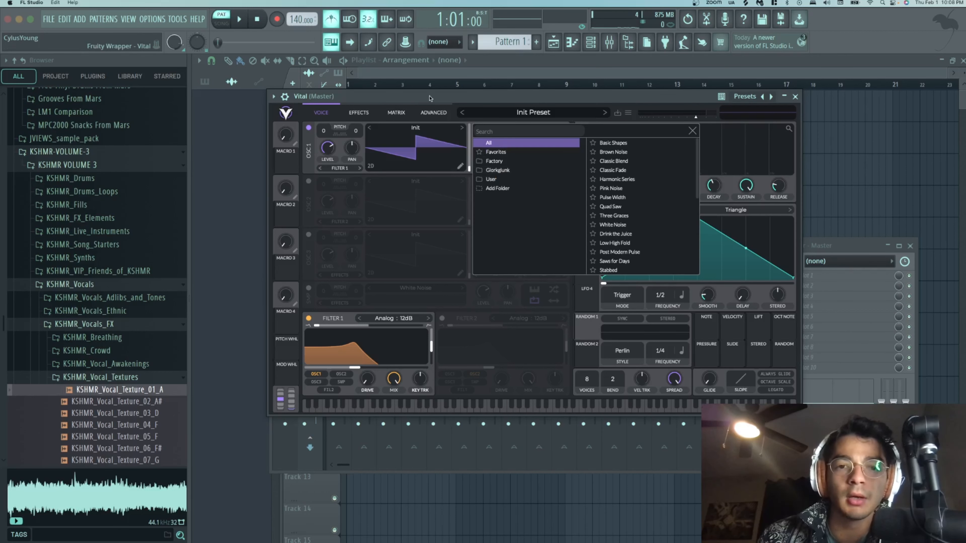
pyautogui.click(692, 131)
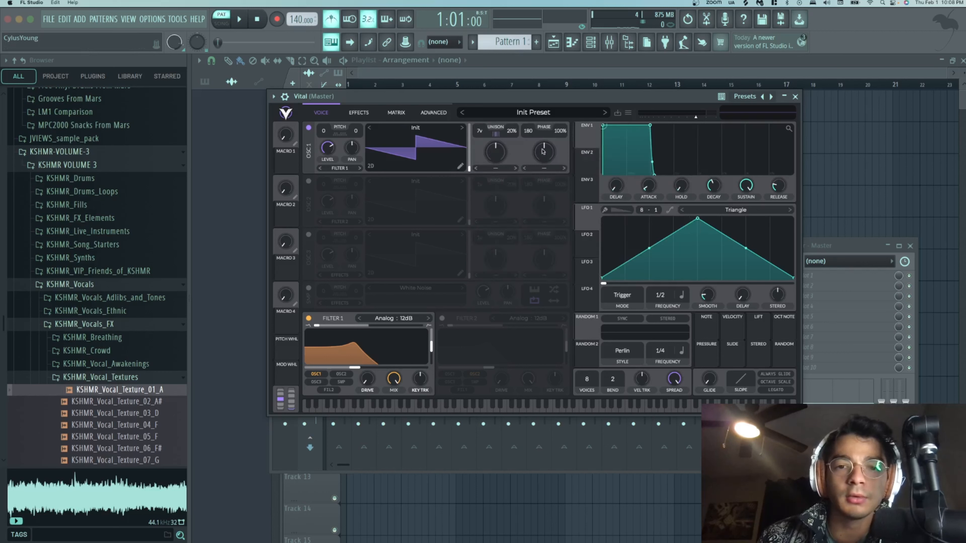
pyautogui.click(460, 167)
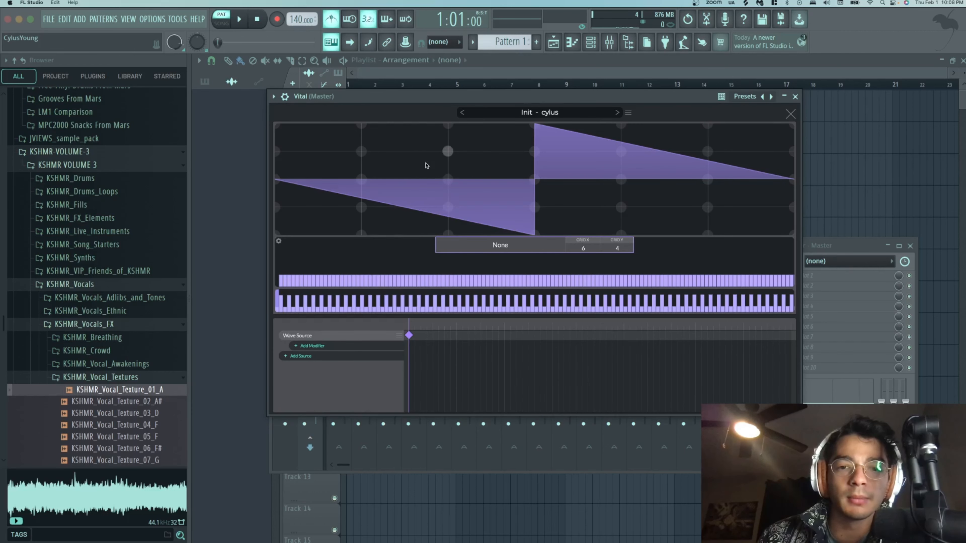
pyautogui.click(445, 184)
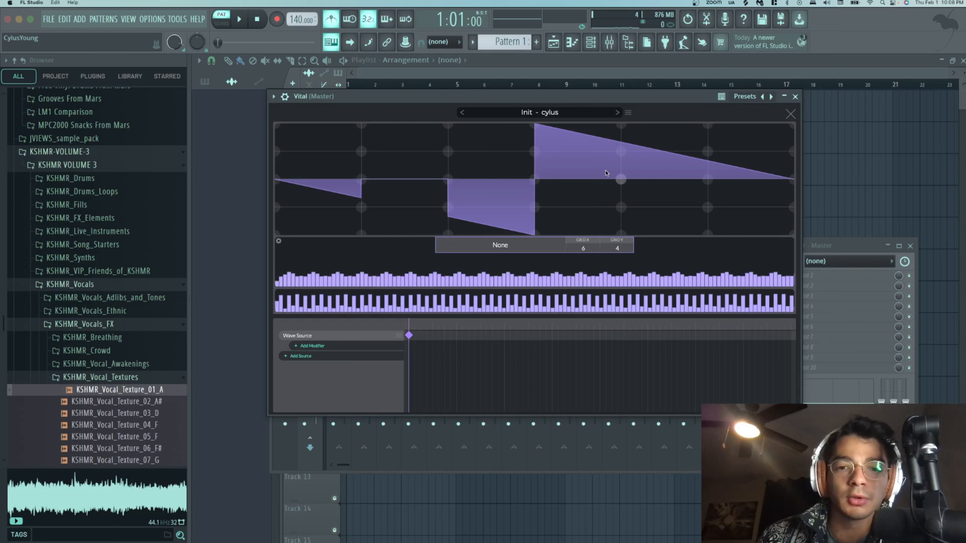
pyautogui.moveTo(711, 181); pyautogui.dragTo(622, 182)
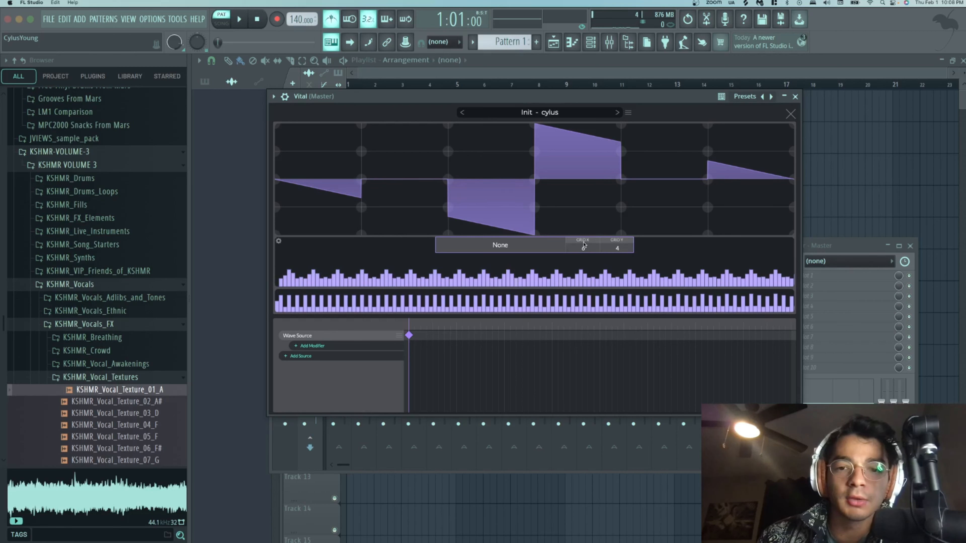
# Step: Set the wave editor's horizontal grid to 0, draw a freehand curve into each half of the waveform, and close the editor
pyautogui.moveTo(583, 248); pyautogui.dragTo(581, 277)
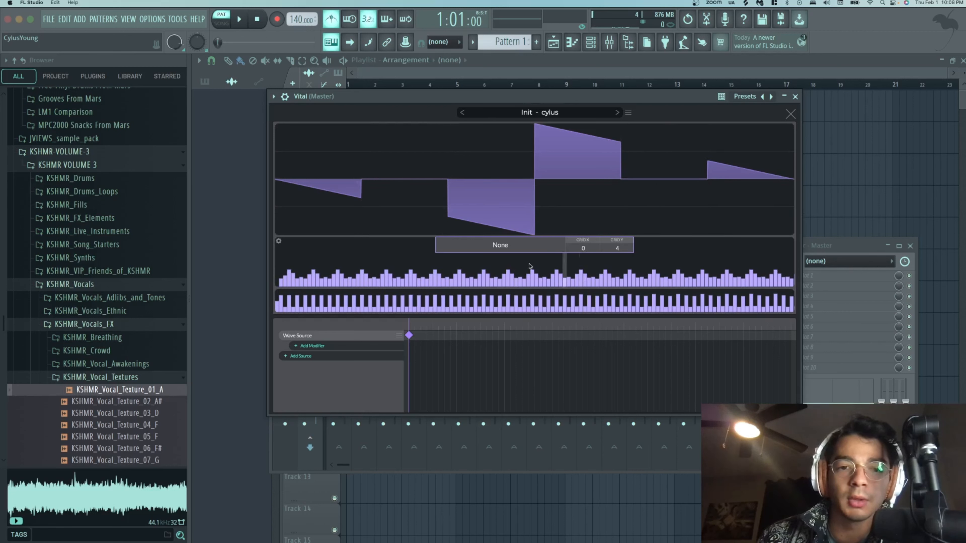
pyautogui.moveTo(330, 207); pyautogui.dragTo(458, 177)
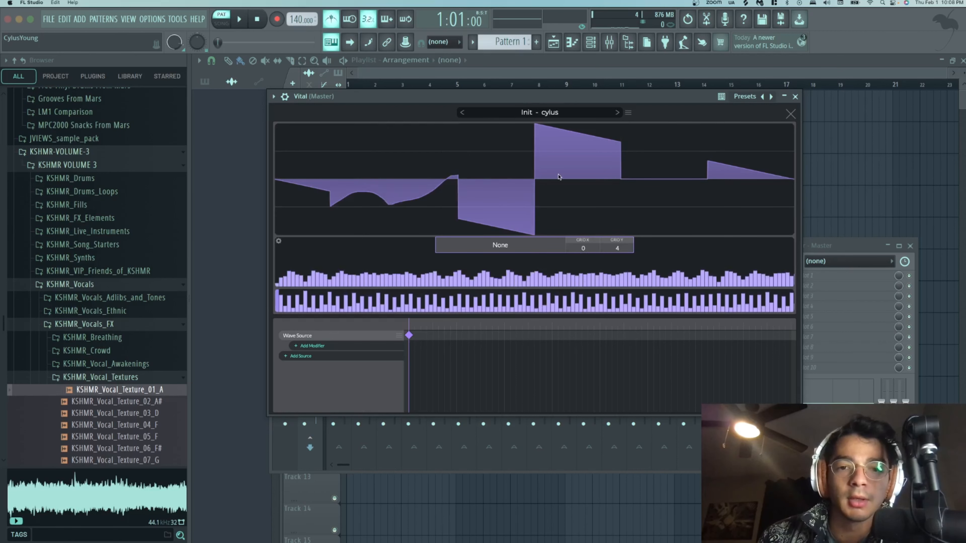
pyautogui.moveTo(566, 167)
pyautogui.mouseDown()
pyautogui.moveTo(606, 179)
pyautogui.moveTo(677, 163)
pyautogui.mouseUp()
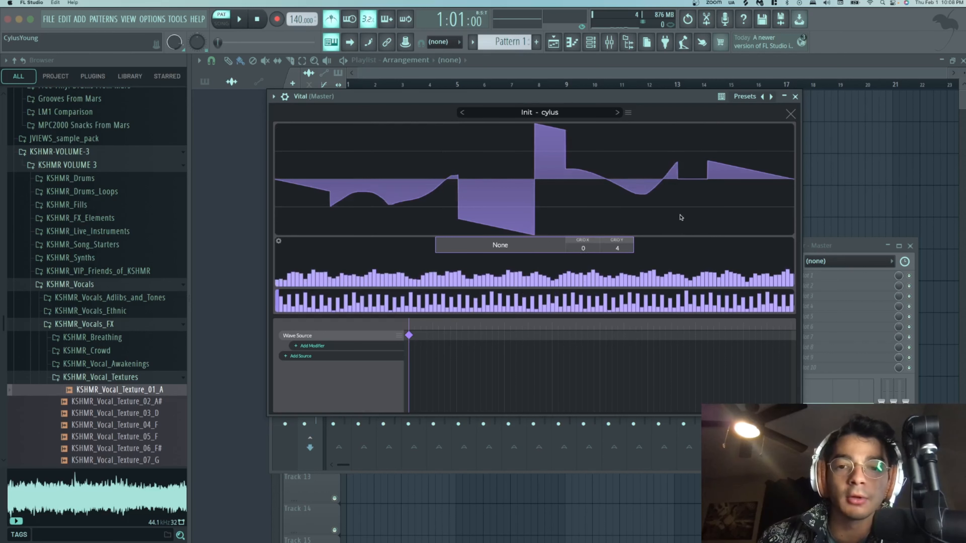
pyautogui.click(790, 113)
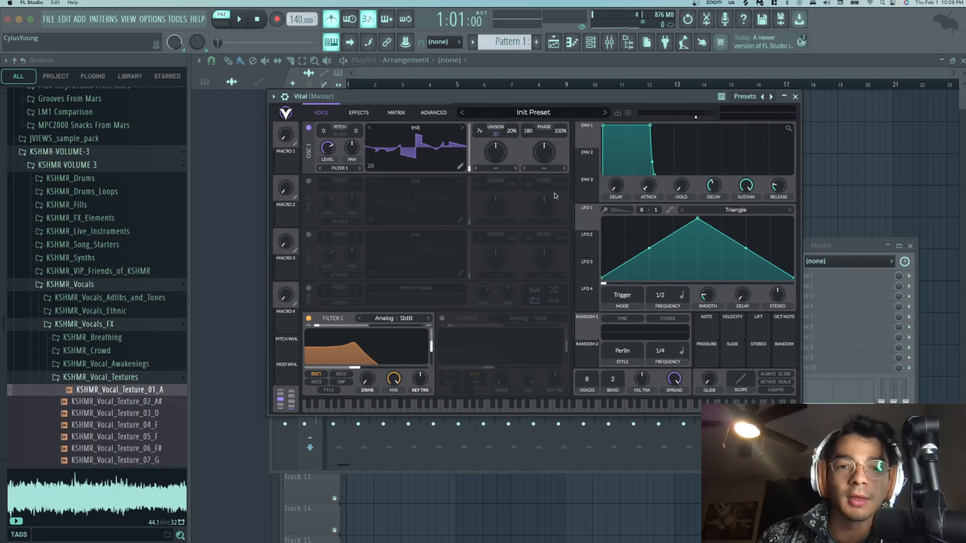
# Step: Play several chords to audition oscillator 1's hand-drawn waveform
pyautogui.press('c')
pyautogui.press('n')
pyautogui.press(',')
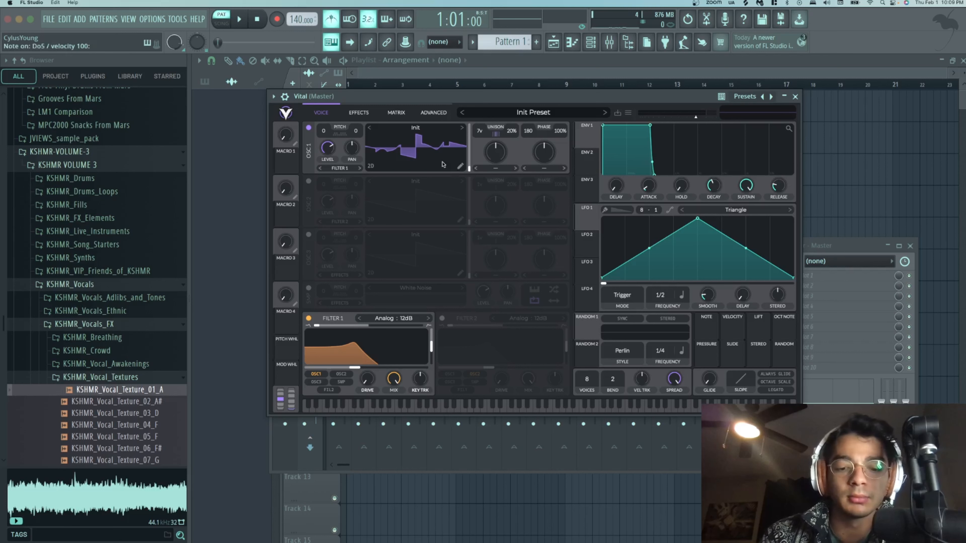
pyautogui.press('x')
pyautogui.press('b')
pyautogui.press('m')
pyautogui.press('x')
pyautogui.press('v')
pyautogui.press('n')
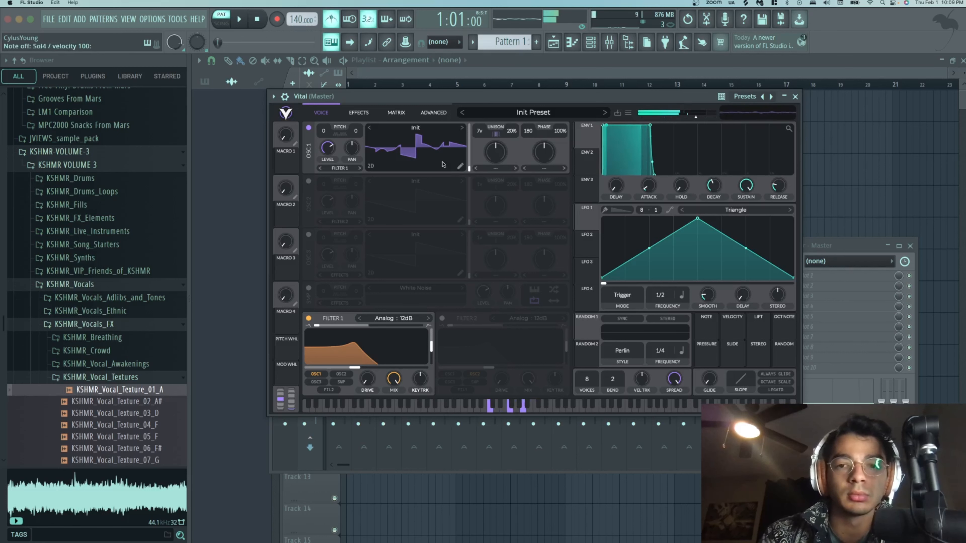
pyautogui.press('x')
pyautogui.press('b')
pyautogui.press('m')
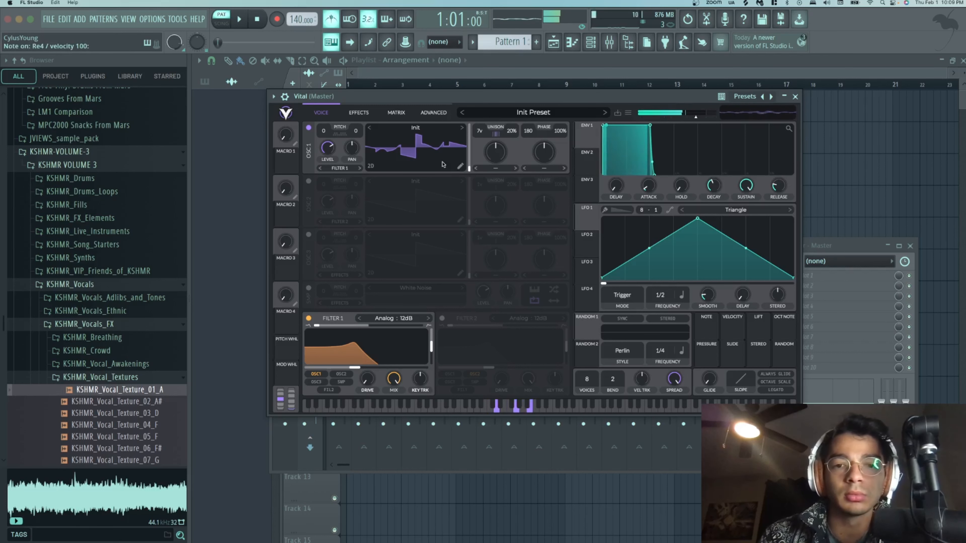
# Step: Enable oscillator 2 and load the Quad Saw wavetable into it
pyautogui.click(309, 182)
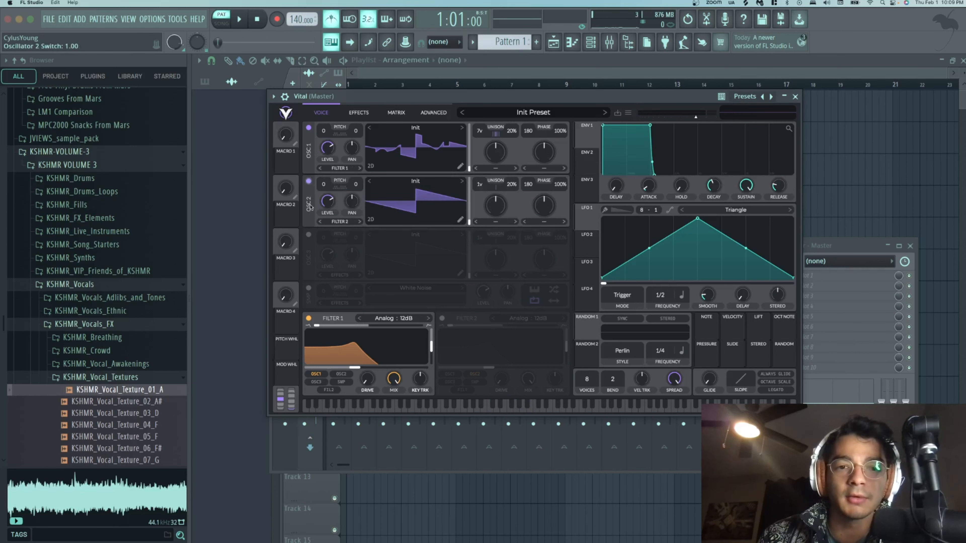
pyautogui.click(449, 181)
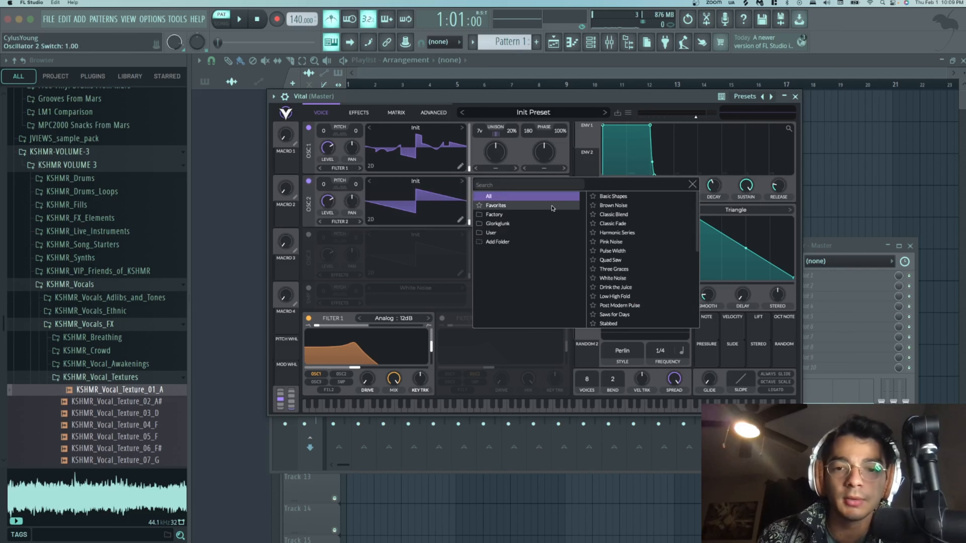
pyautogui.scroll(-5, 635, 250)
pyautogui.scroll(-5, 635, 250)
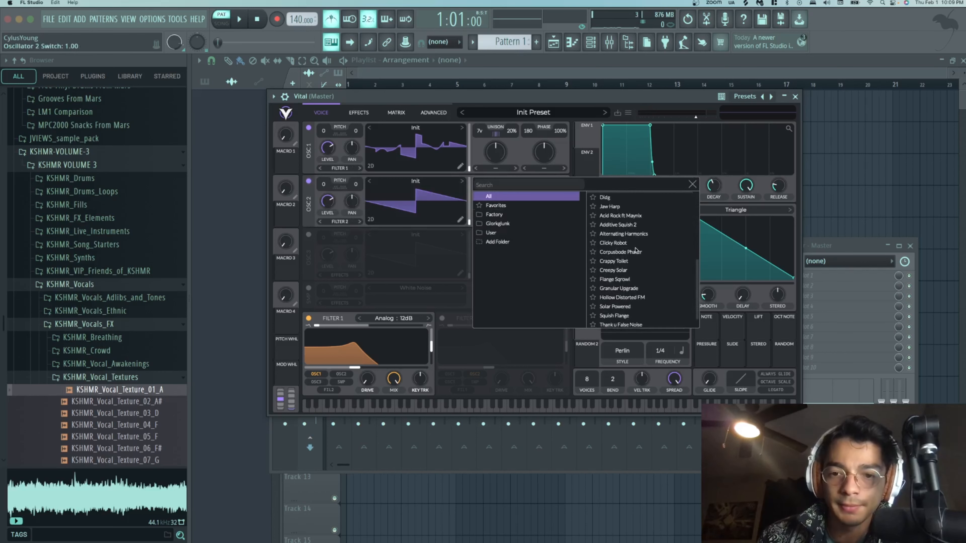
pyautogui.scroll(3, 625, 296)
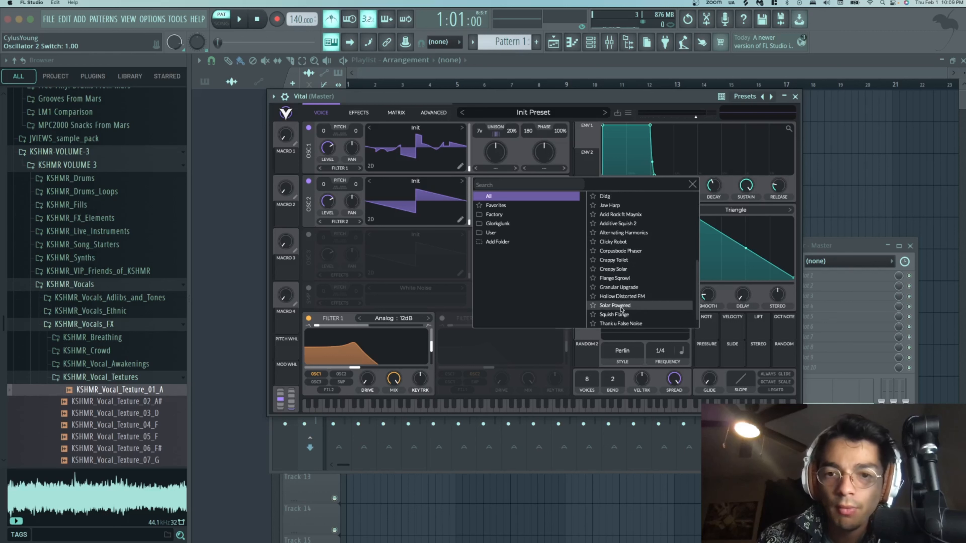
pyautogui.scroll(4, 620, 309)
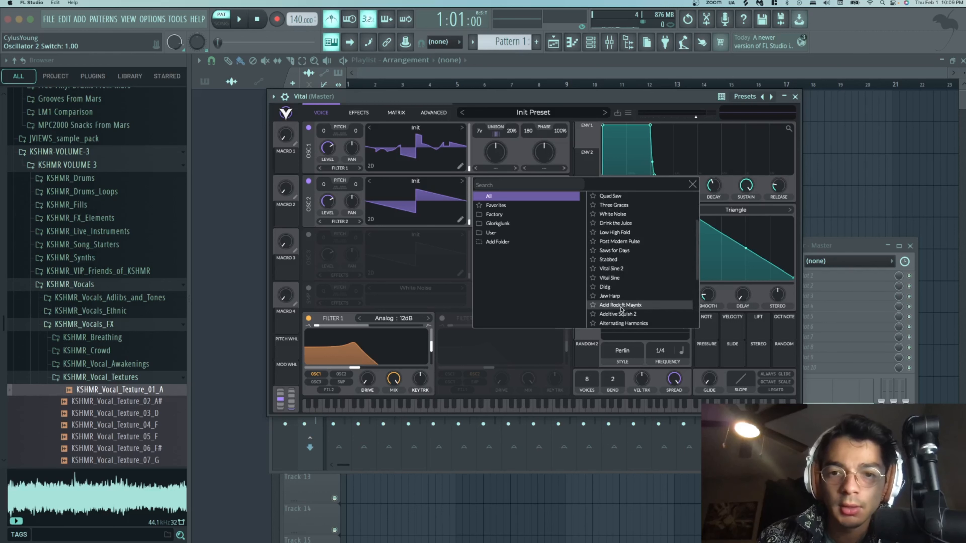
pyautogui.scroll(2, 620, 309)
pyautogui.click(614, 229)
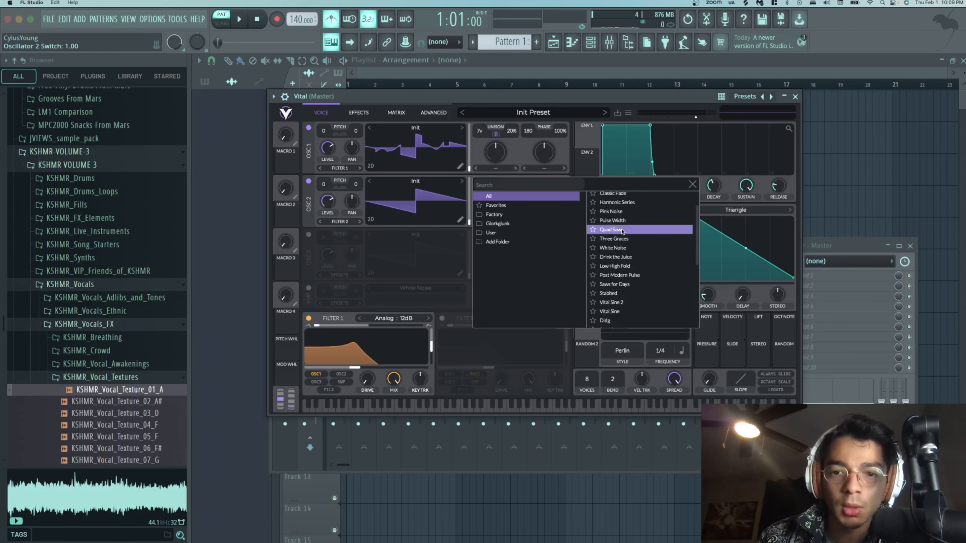
pyautogui.click(620, 229)
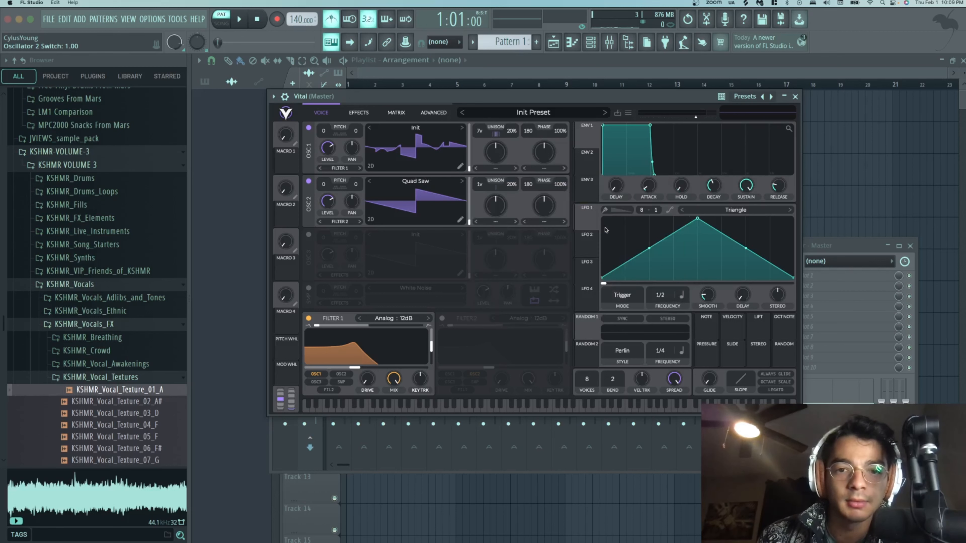
# Step: With oscillator 1 switched off, route oscillator 2 into filter 1 as well and set its unison to 13 voices
pyautogui.click(309, 128)
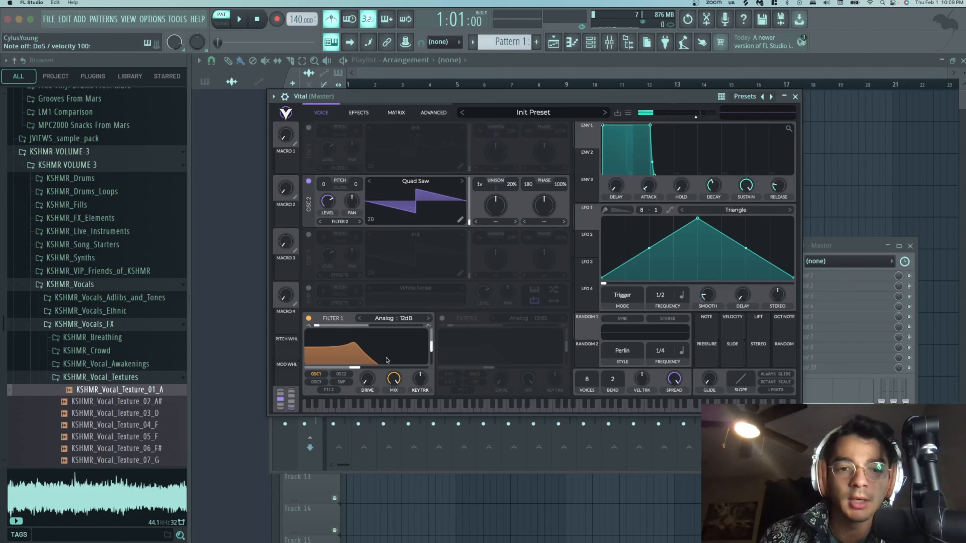
pyautogui.click(342, 374)
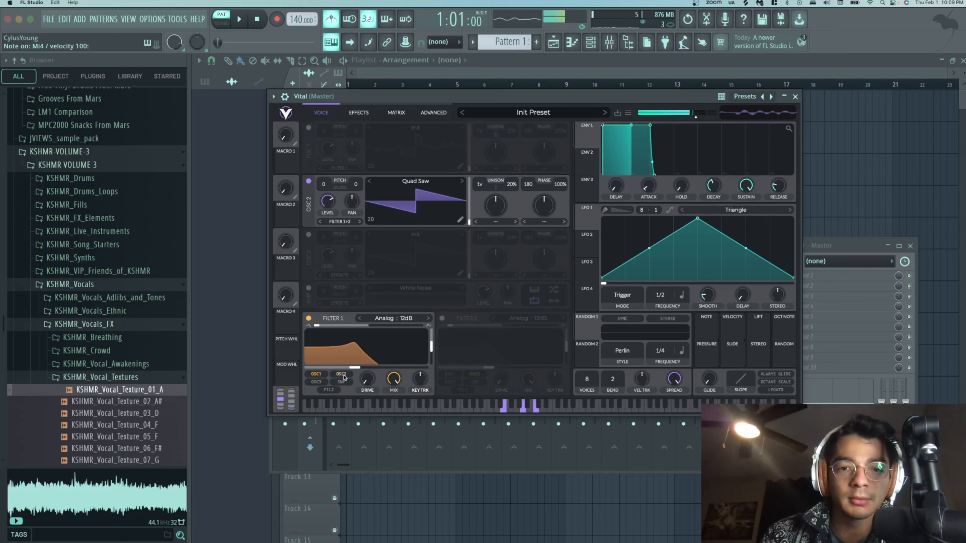
pyautogui.moveTo(479, 186); pyautogui.dragTo(482, 168)
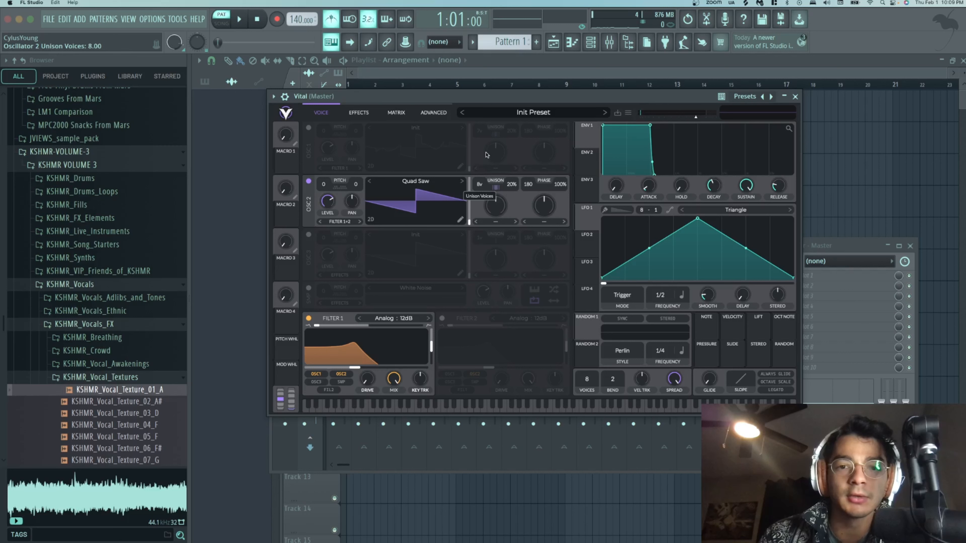
pyautogui.moveTo(486, 154); pyautogui.dragTo(487, 136)
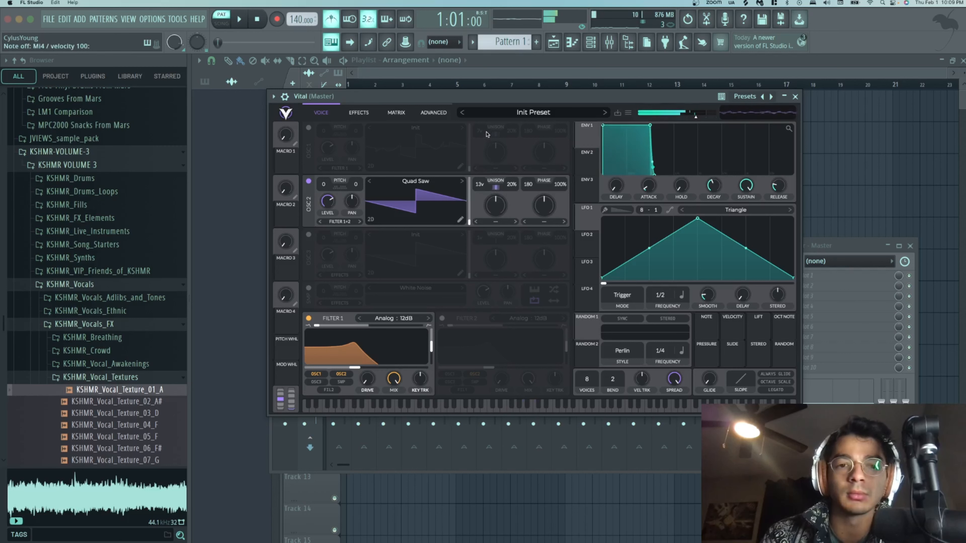
# Step: Re-enable oscillator 1 and raise filter 1's cutoff to about 29 semitones with resonance about 48% while playing notes
pyautogui.click(308, 128)
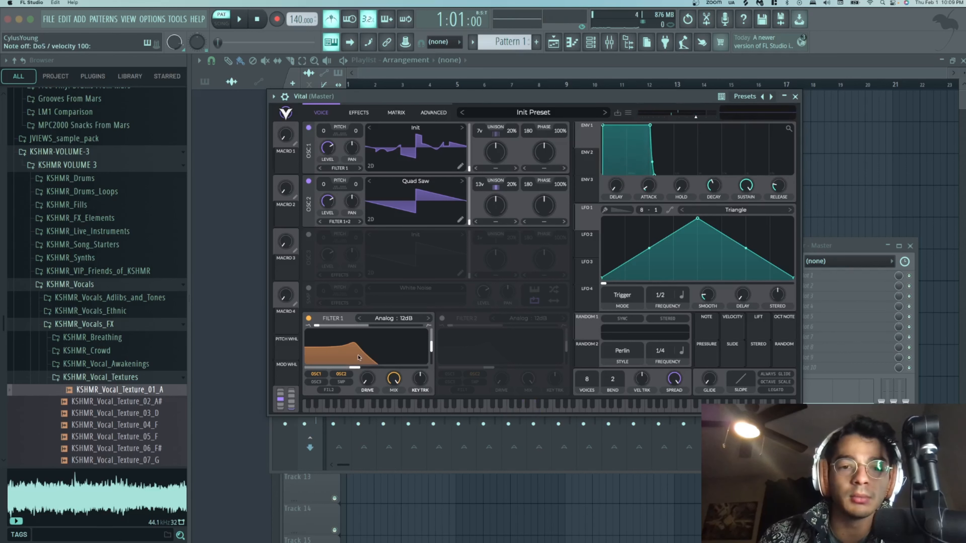
pyautogui.moveTo(351, 350); pyautogui.dragTo(385, 357)
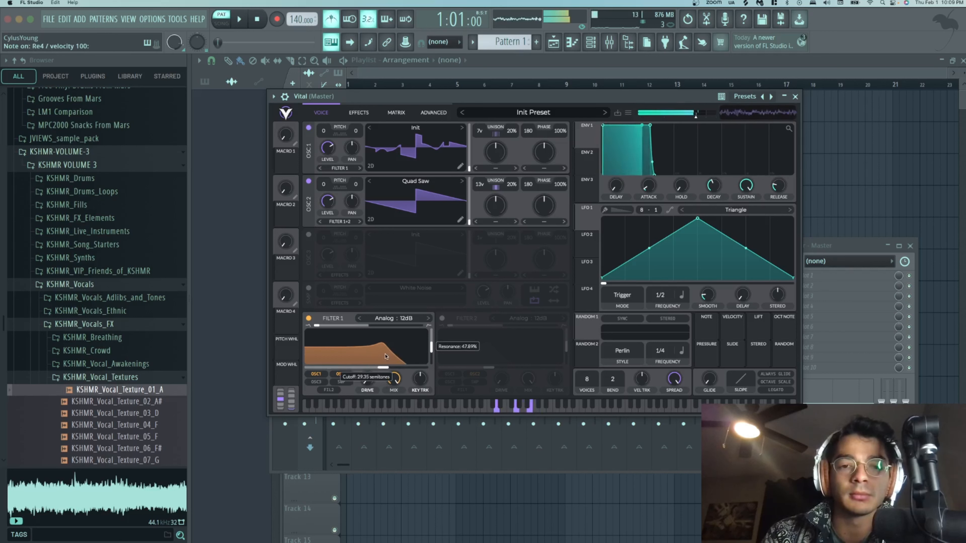
# Step: Enable oscillator 3, play a chord to hear it, and route it into filter 1
pyautogui.click(309, 234)
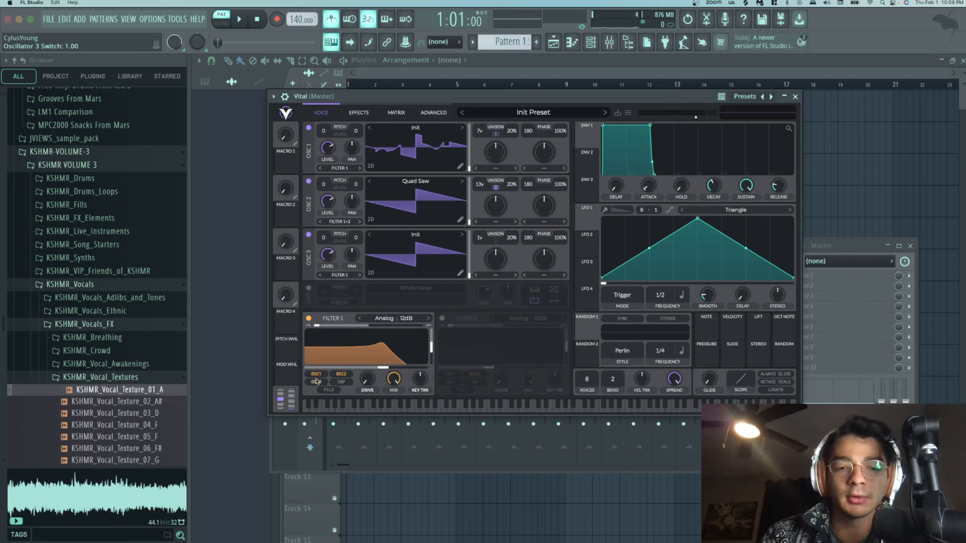
pyautogui.press('c')
pyautogui.press(',')
pyautogui.press('n')
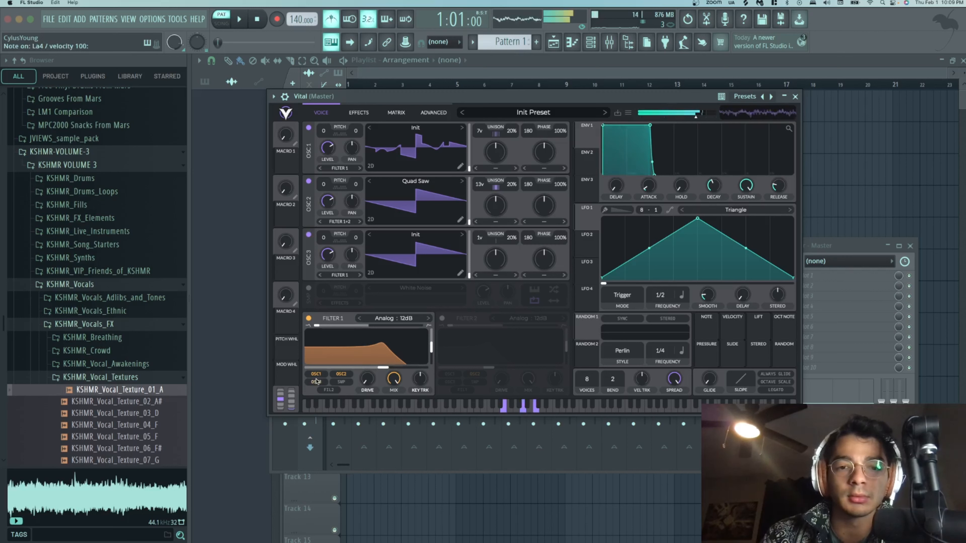
pyautogui.click(316, 381)
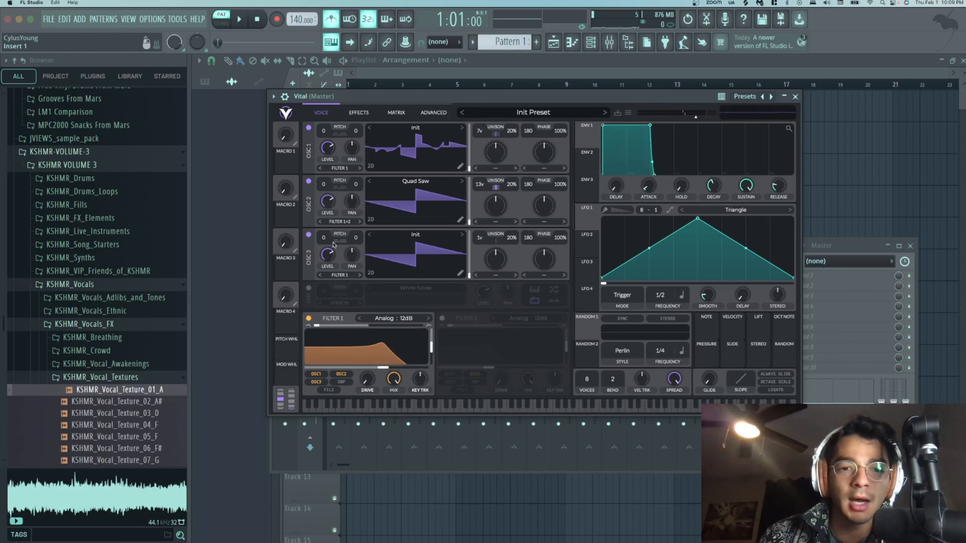
# Step: Transpose oscillator 3 up 12 semitones and audition the layered sound with a few chords
pyautogui.moveTo(324, 239); pyautogui.dragTo(324, 224)
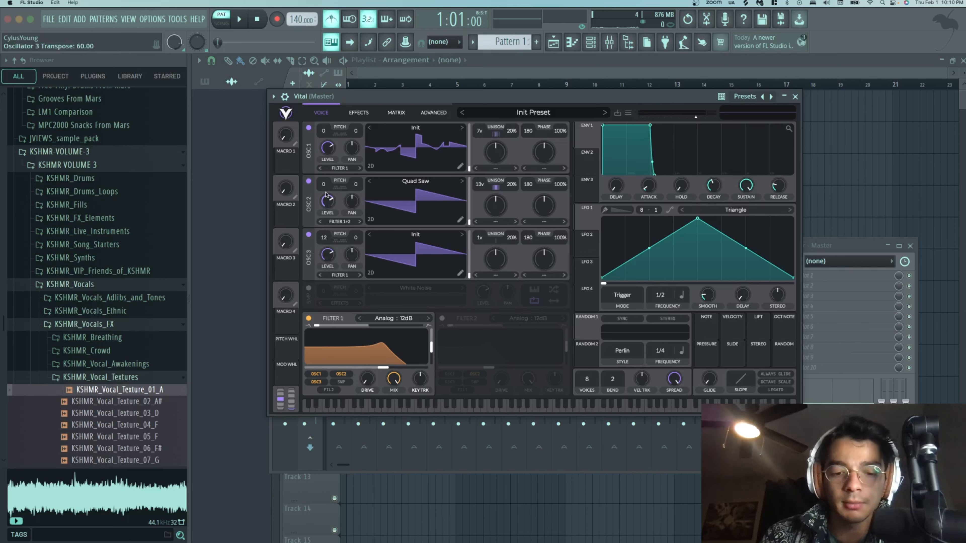
pyautogui.press('c')
pyautogui.press('n')
pyautogui.press(',')
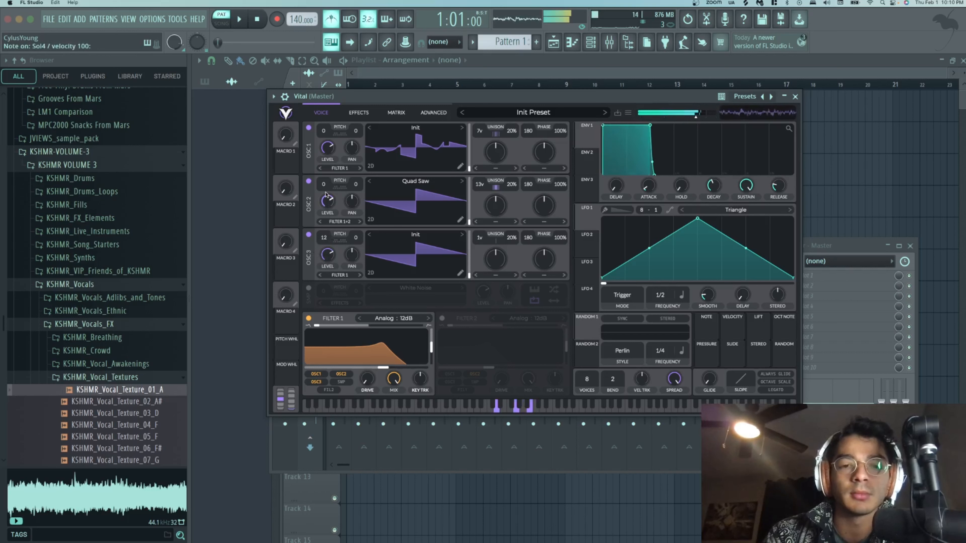
pyautogui.press('z')
pyautogui.press('v')
pyautogui.press('n')
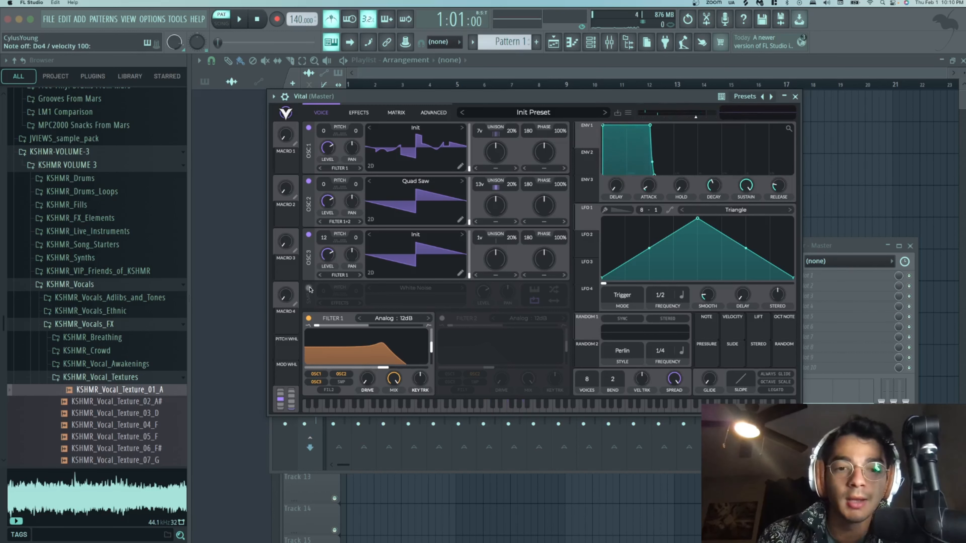
# Step: Enable the sampler with White Noise and set a low noise level while playing chords
pyautogui.click(309, 288)
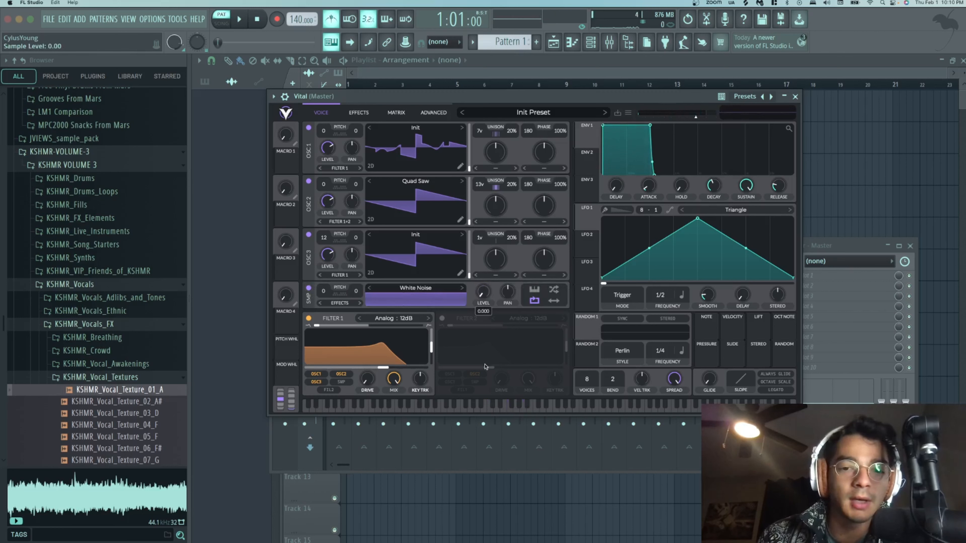
pyautogui.moveTo(485, 367); pyautogui.dragTo(486, 341)
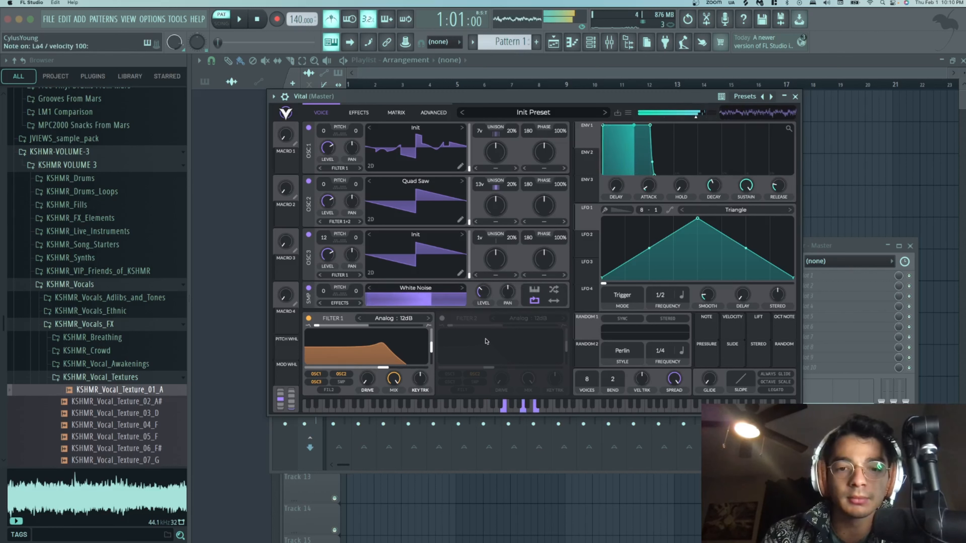
pyautogui.moveTo(480, 299); pyautogui.dragTo(480, 308)
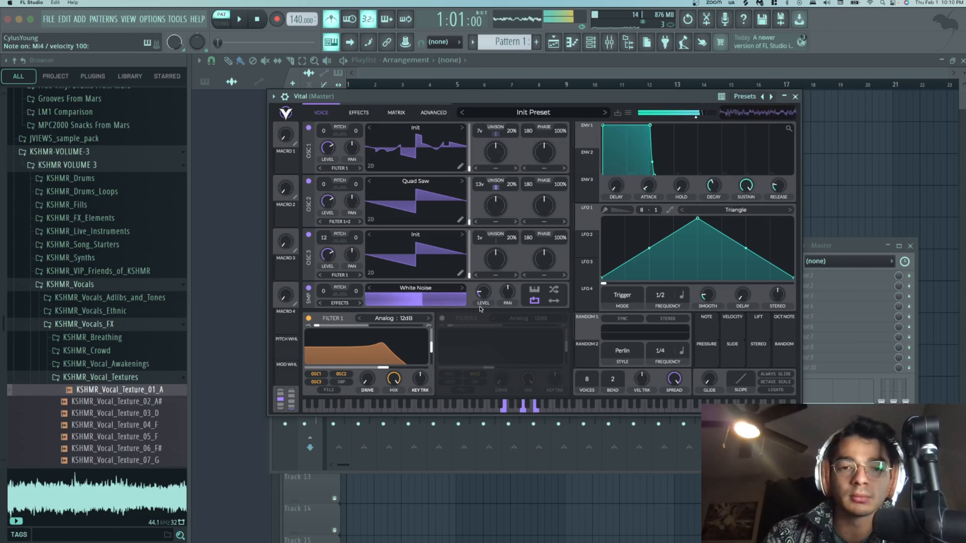
pyautogui.press('x')
pyautogui.press('b')
pyautogui.press('m')
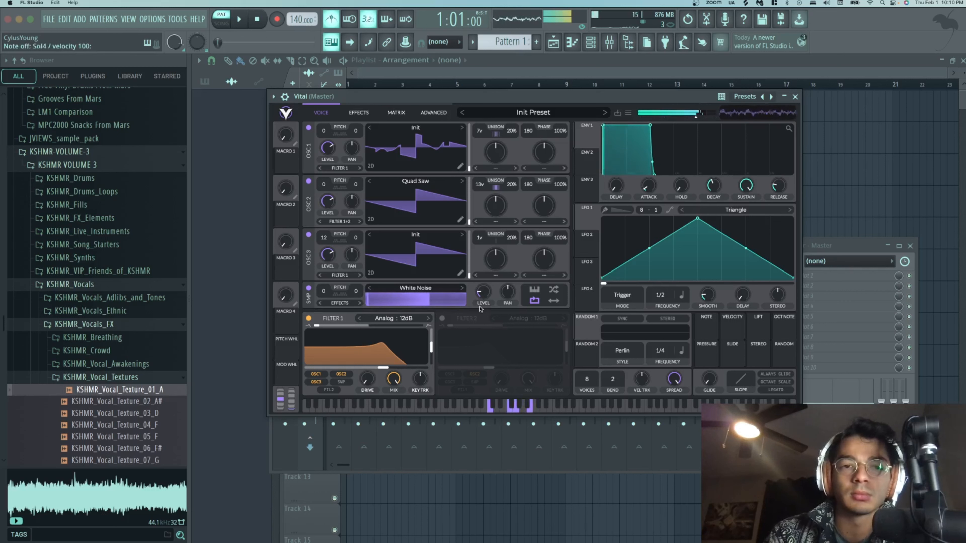
# Step: Turn on bounce playback for the White Noise sample and play several chords to audition the full layered sound
pyautogui.press('z')
pyautogui.press('v')
pyautogui.press('n')
pyautogui.press('x')
pyautogui.press('b')
pyautogui.press('m')
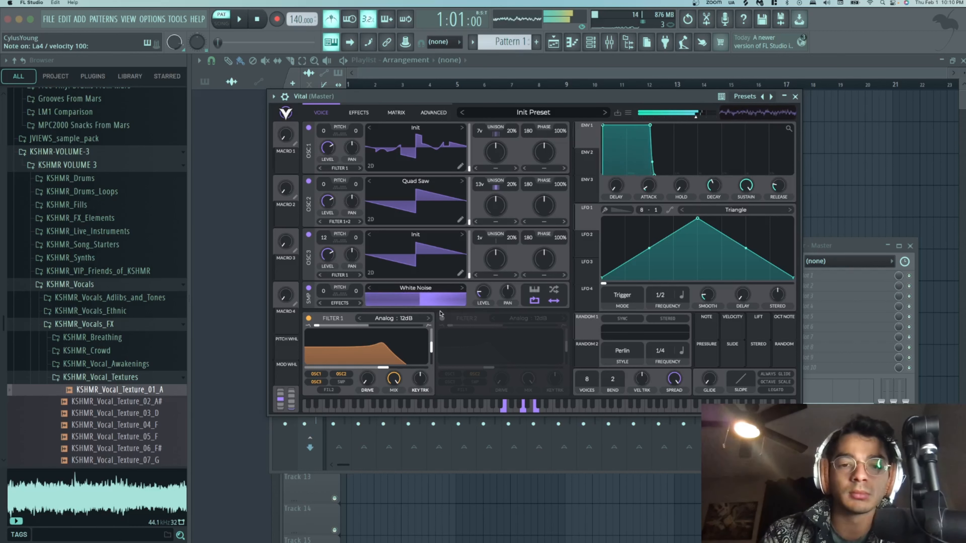
pyautogui.press('m')
pyautogui.press('b')
pyautogui.press('x')
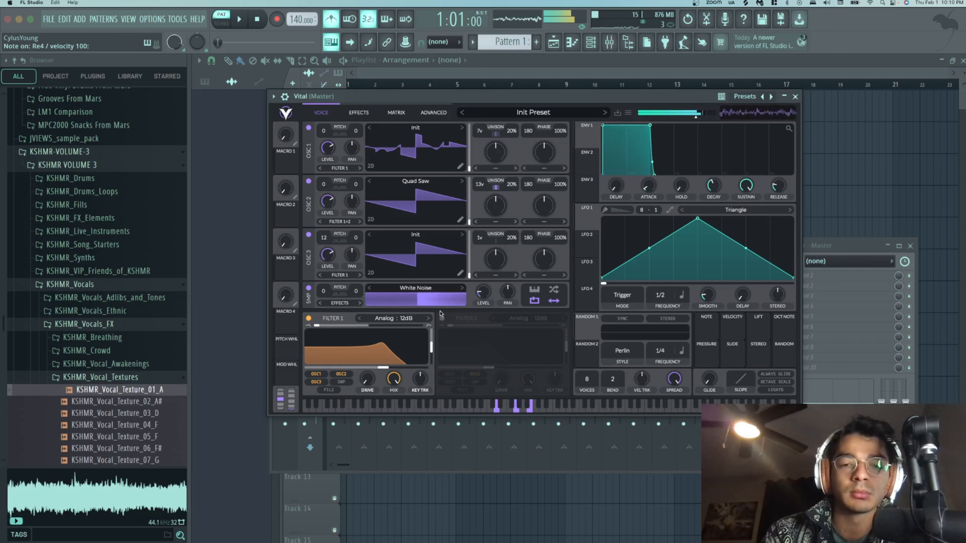
pyautogui.press('n')
pyautogui.press('v')
pyautogui.press('z')
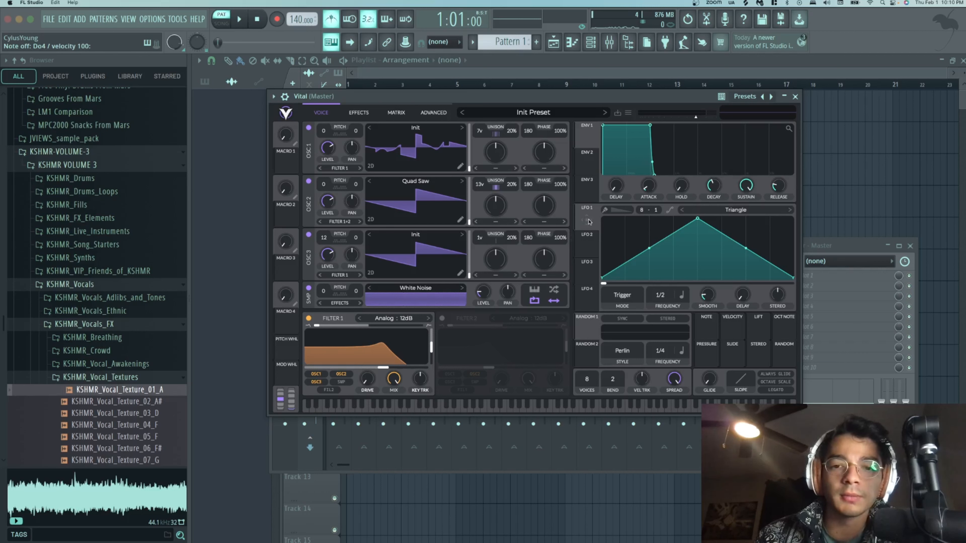
# Step: Assign LFO 1 to modulate filter 1's cutoff and play a chord to hear the movement
pyautogui.moveTo(588, 222); pyautogui.dragTo(493, 238)
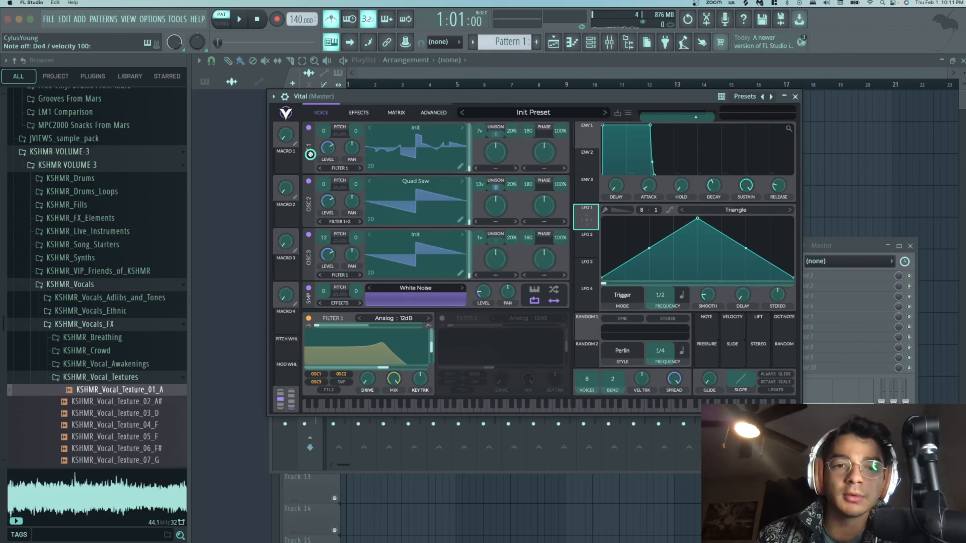
pyautogui.moveTo(310, 154); pyautogui.dragTo(379, 356)
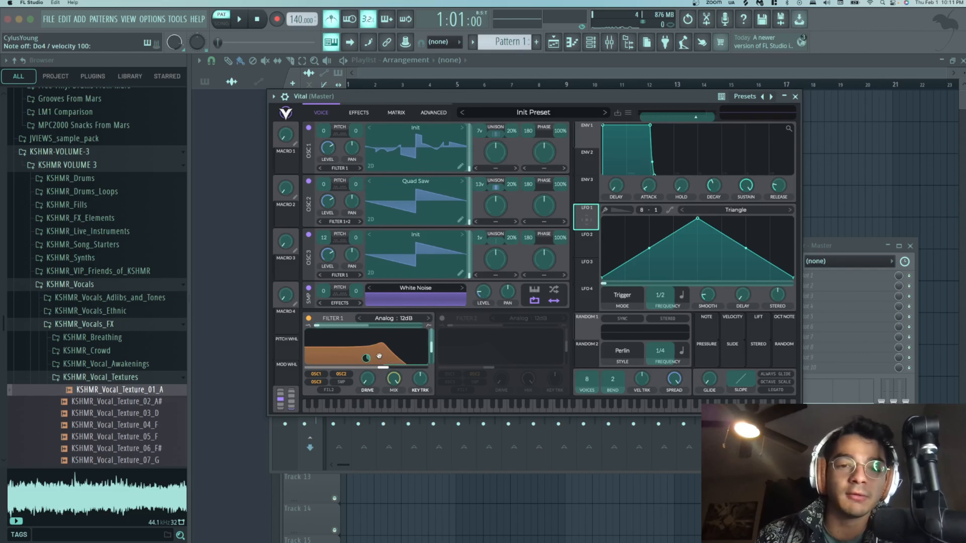
pyautogui.moveTo(379, 356); pyautogui.dragTo(379, 357)
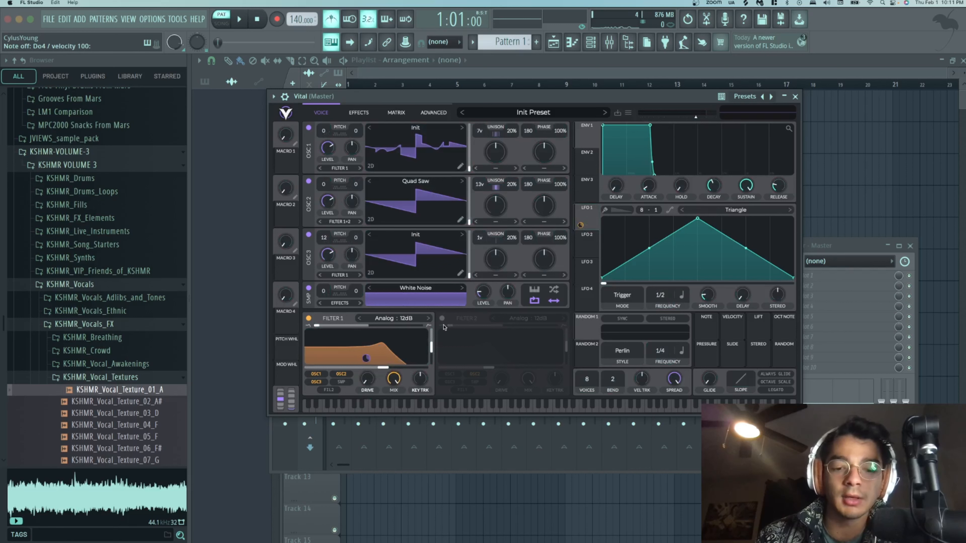
pyautogui.press(',')
pyautogui.press('n')
pyautogui.press('c')
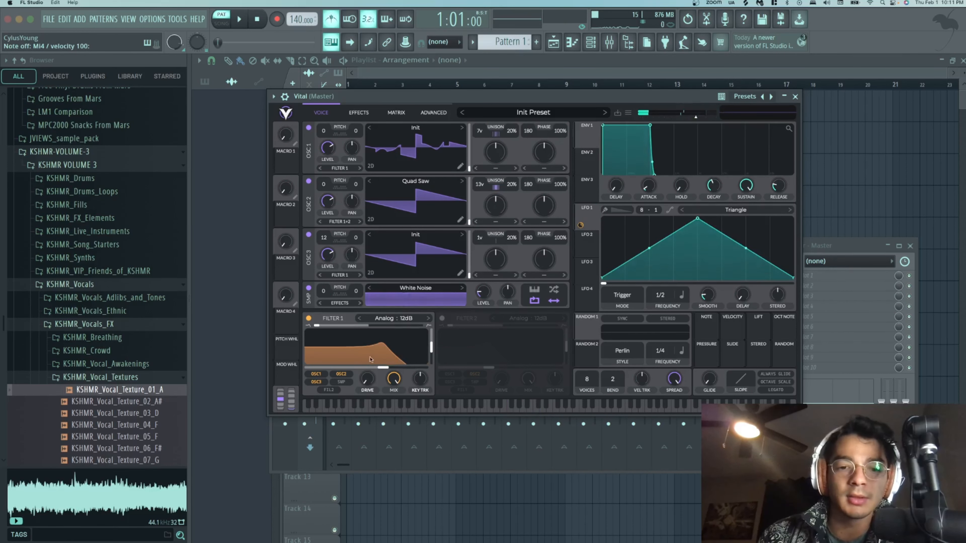
# Step: Lower LFO 1's modulation amount on filter 1's cutoff to about -9.7 and audition it with chords
pyautogui.moveTo(580, 227)
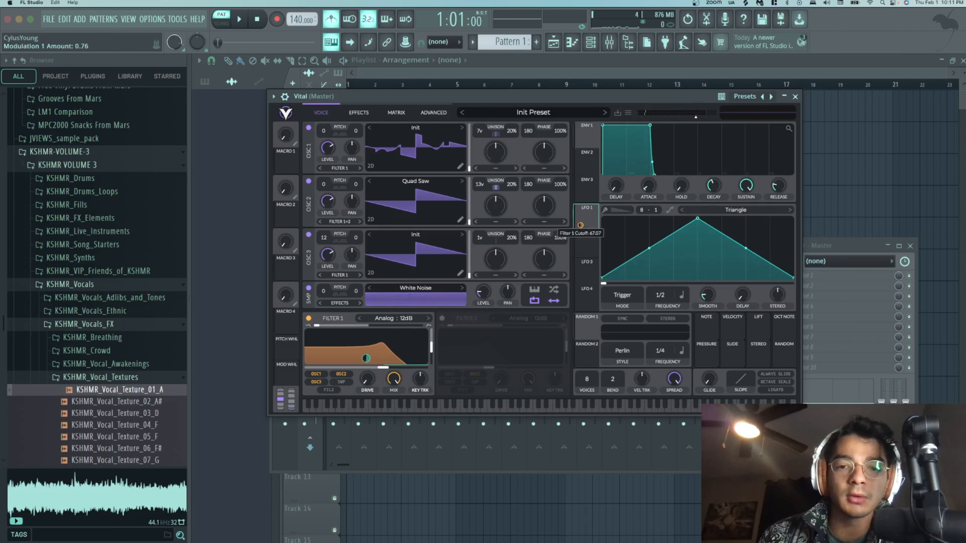
pyautogui.press(',')
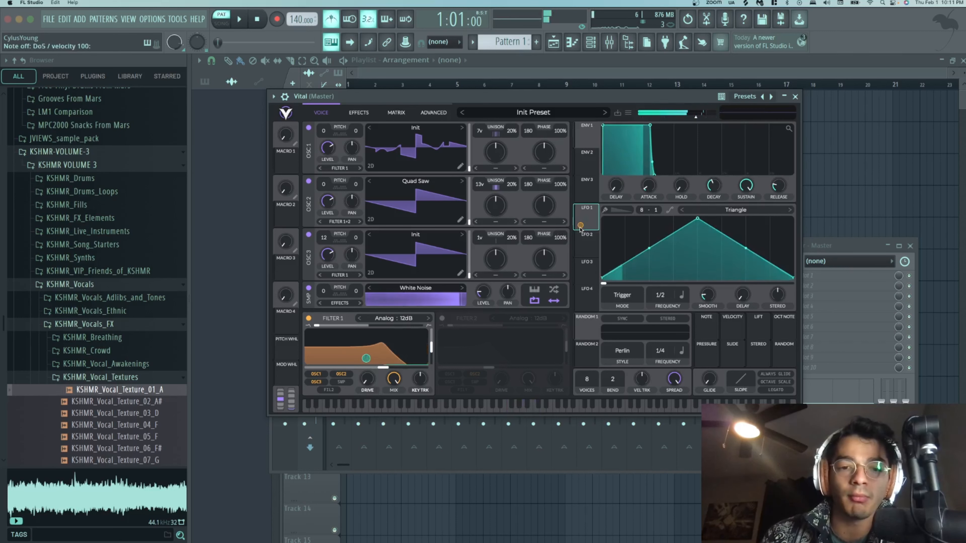
pyautogui.moveTo(366, 359)
pyautogui.moveTo(365, 358); pyautogui.dragTo(366, 399)
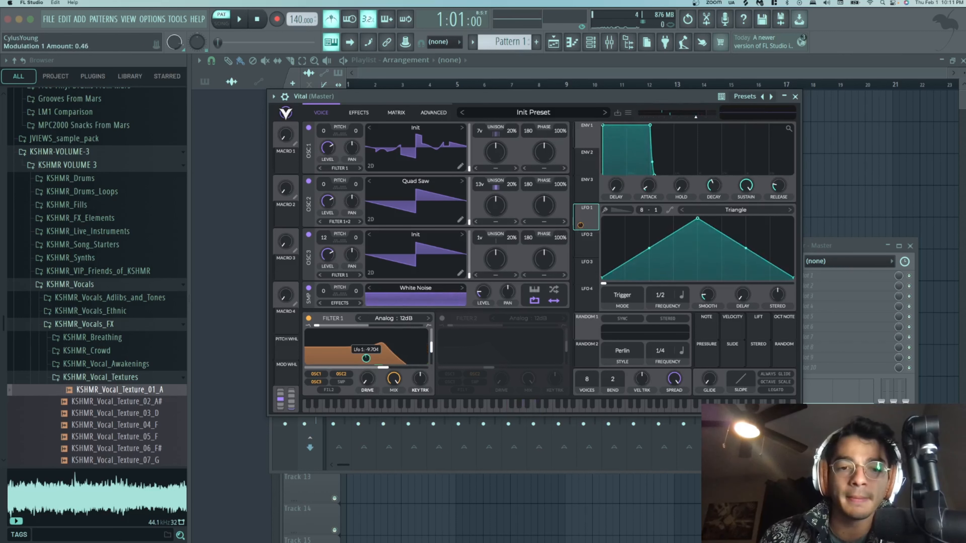
pyautogui.press('c')
pyautogui.press(',')
pyautogui.press('n')
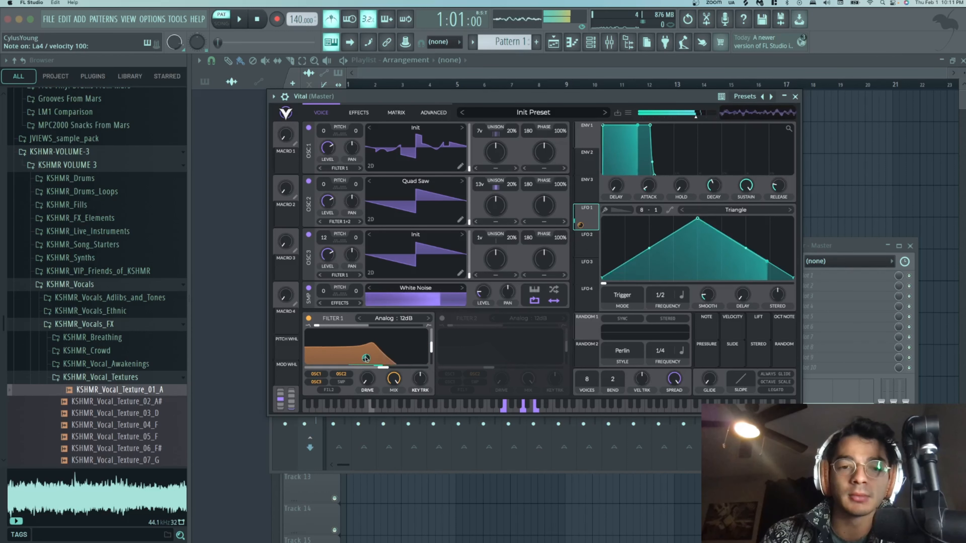
pyautogui.press('x')
pyautogui.press('b')
pyautogui.press('m')
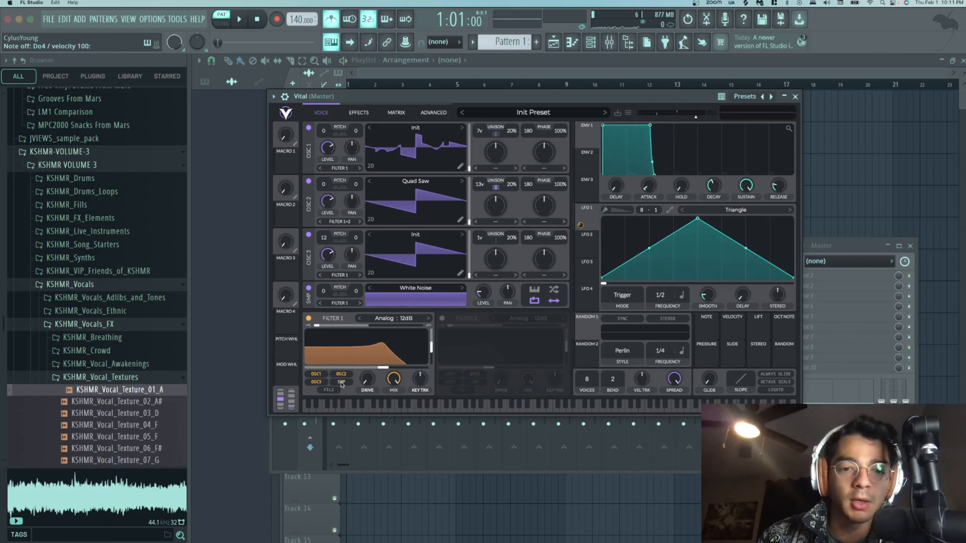
# Step: Route the White Noise sampler into filter 1 and play chords to hear it filtered with the oscillators
pyautogui.press('c')
pyautogui.press('n')
pyautogui.press(',')
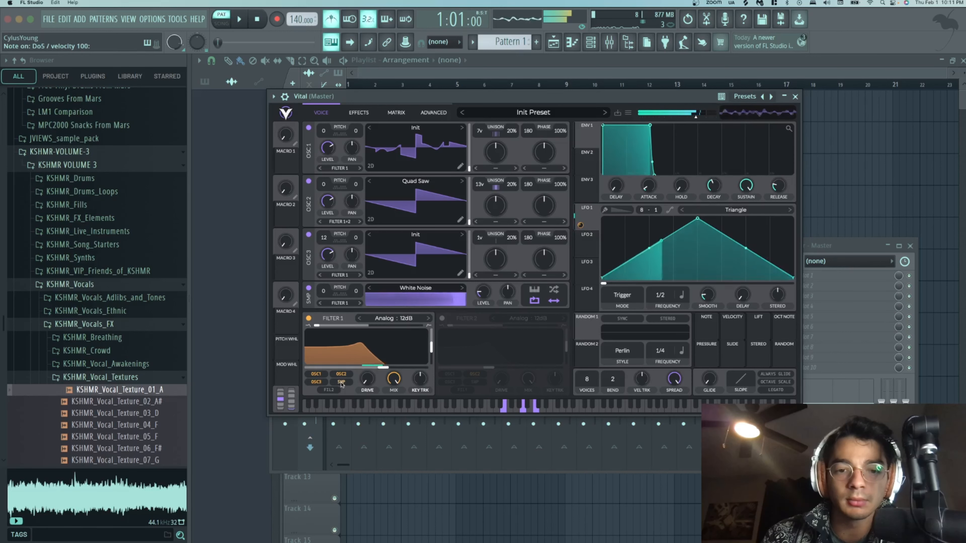
pyautogui.press('x')
pyautogui.press('b')
pyautogui.press('m')
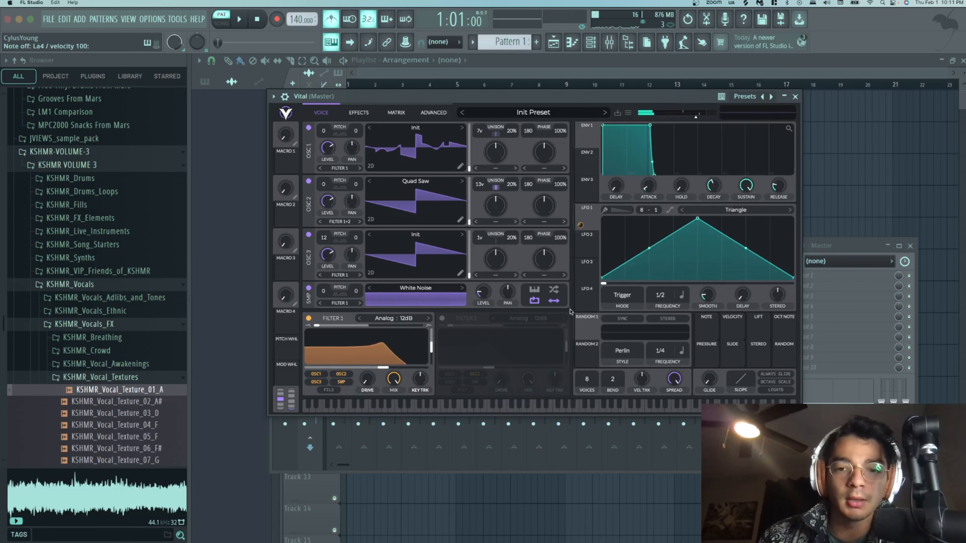
# Step: Set LFO 1's frequency to 1/16 and play a series of chords to audition the faster filter modulation
pyautogui.moveTo(657, 299); pyautogui.dragTo(659, 290)
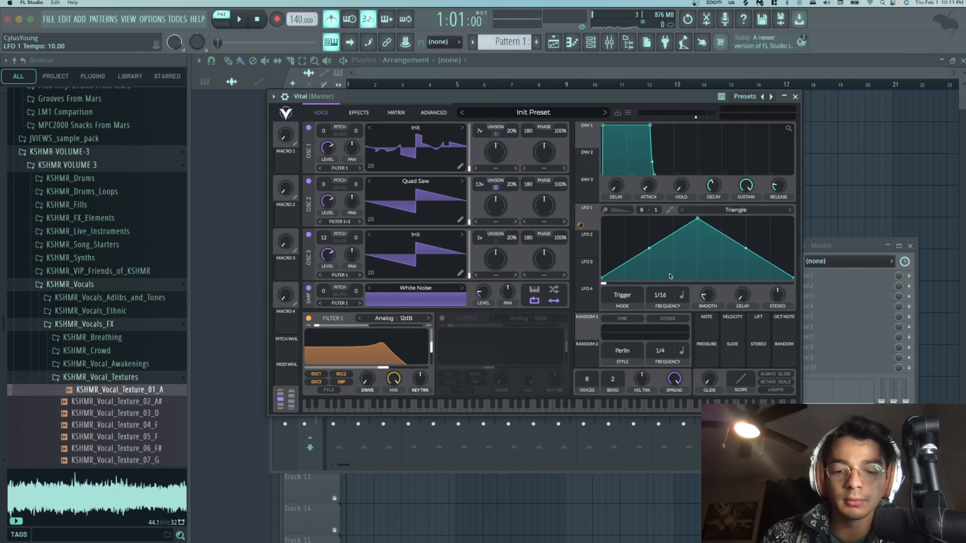
pyautogui.press('c')
pyautogui.press('n')
pyautogui.press(',')
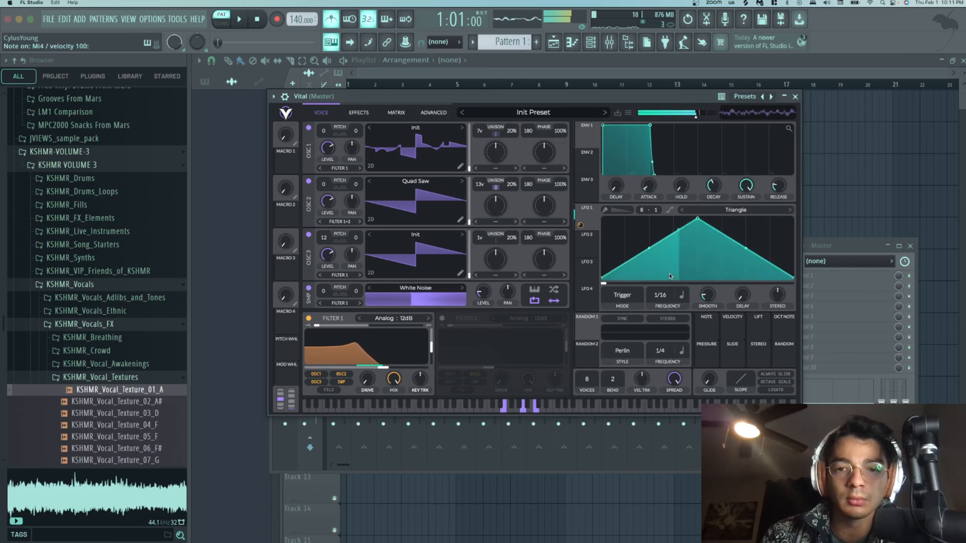
pyautogui.press('x')
pyautogui.press('b')
pyautogui.press('m')
pyautogui.press('z')
pyautogui.press('v')
pyautogui.press('n')
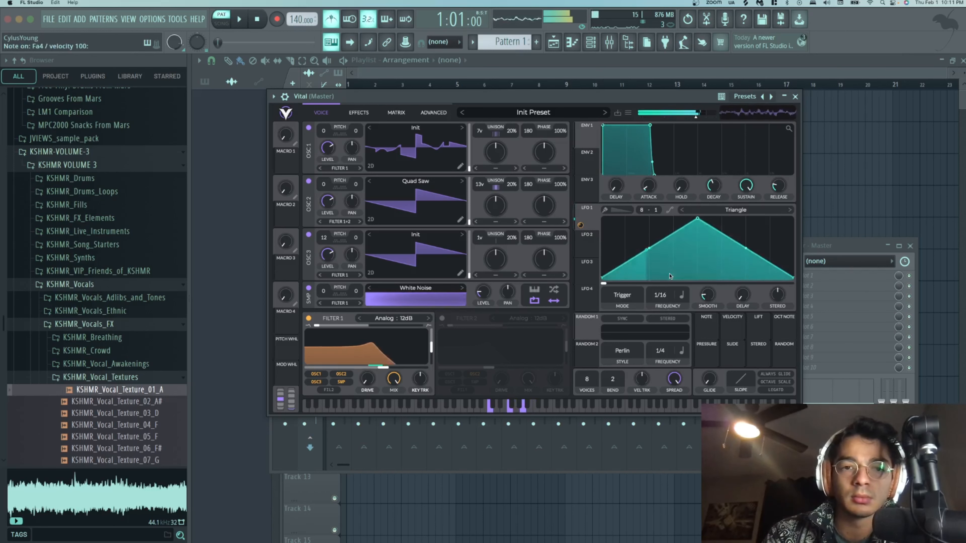
pyautogui.press('x')
pyautogui.press('b')
pyautogui.press('m')
pyautogui.press('c')
pyautogui.press('n')
pyautogui.press(',')
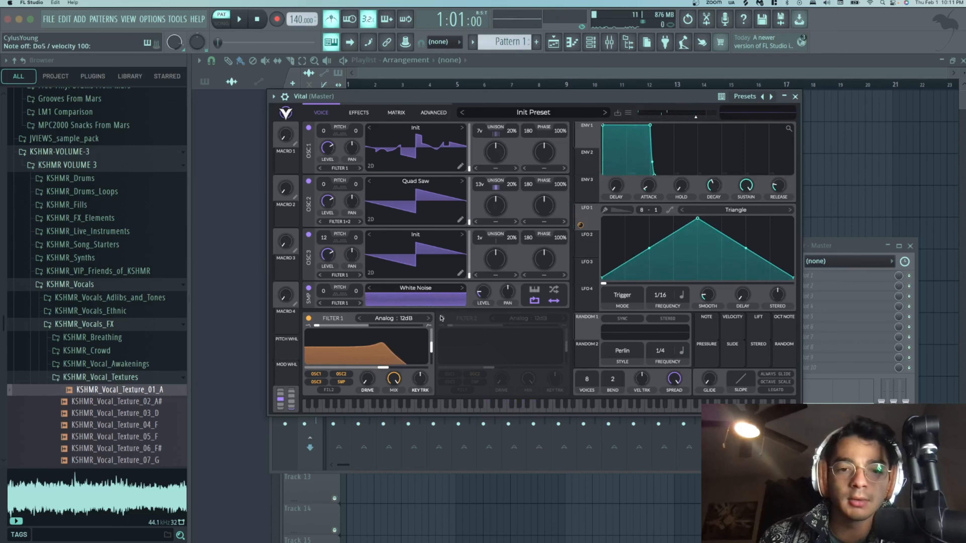
# Step: Enable filter 2 and set its type to Analog Notch Spread
pyautogui.click(442, 318)
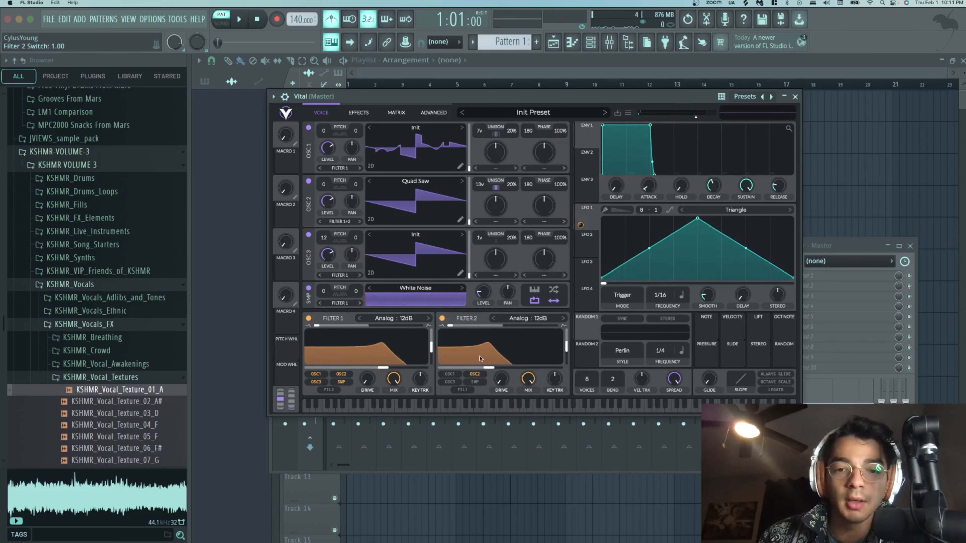
pyautogui.click(563, 320)
pyautogui.click(539, 320)
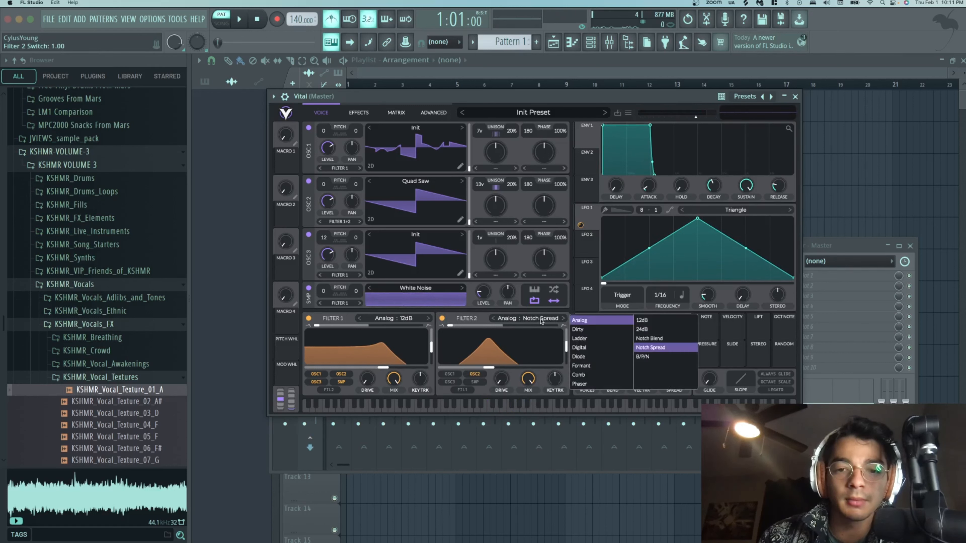
# Step: Assign LFO 2 to modulate filter 2's cutoff and audition the result with chords
pyautogui.click(593, 271)
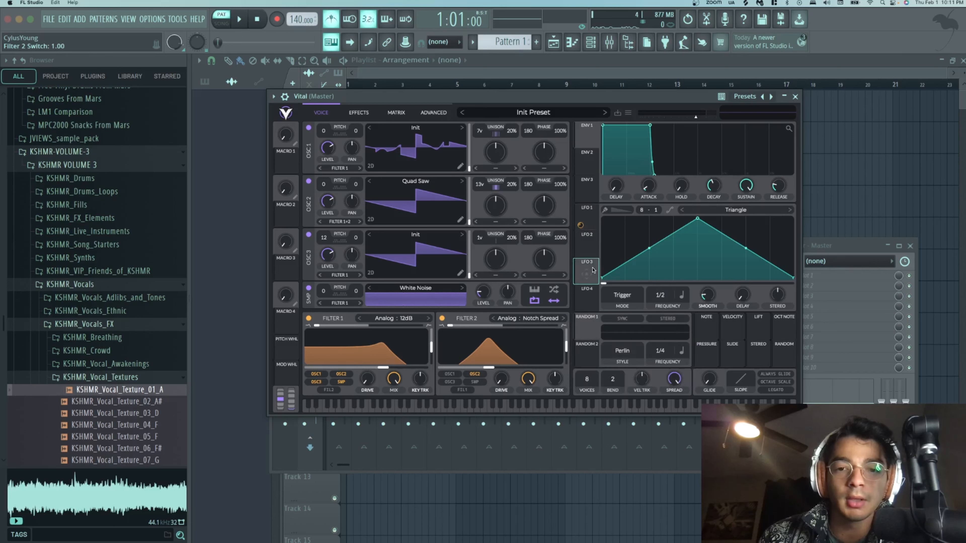
pyautogui.moveTo(585, 245); pyautogui.dragTo(501, 358)
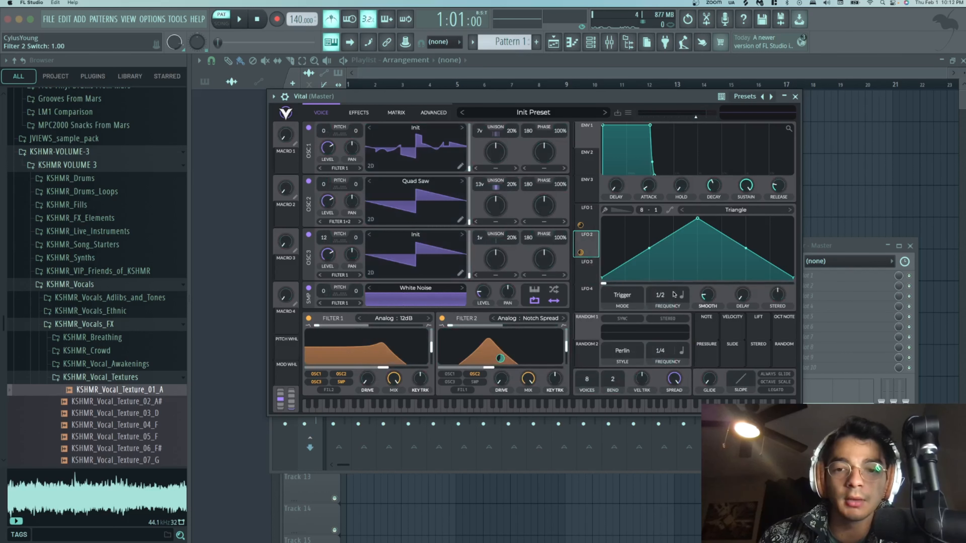
pyautogui.press('c')
pyautogui.press('q')
pyautogui.press('n')
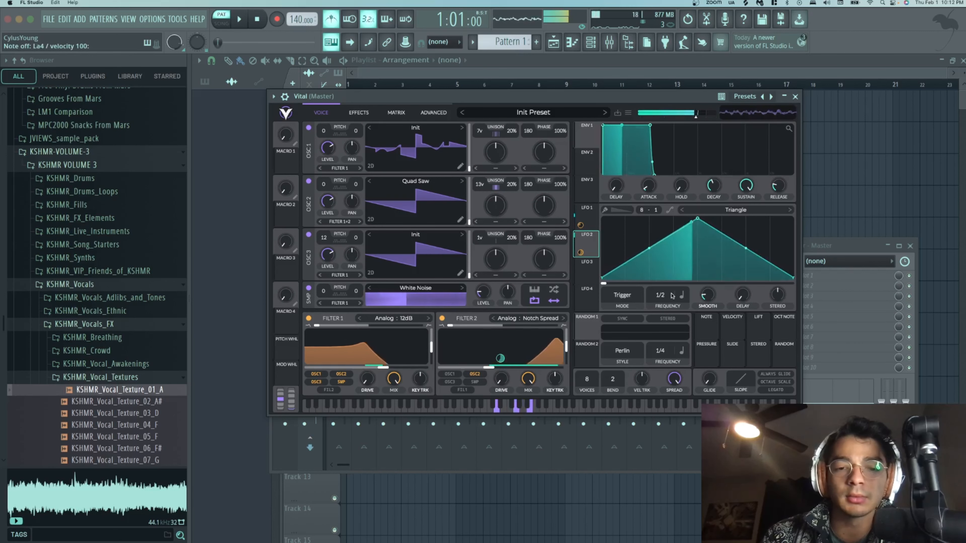
pyautogui.press('z')
pyautogui.press('b')
pyautogui.press('m')
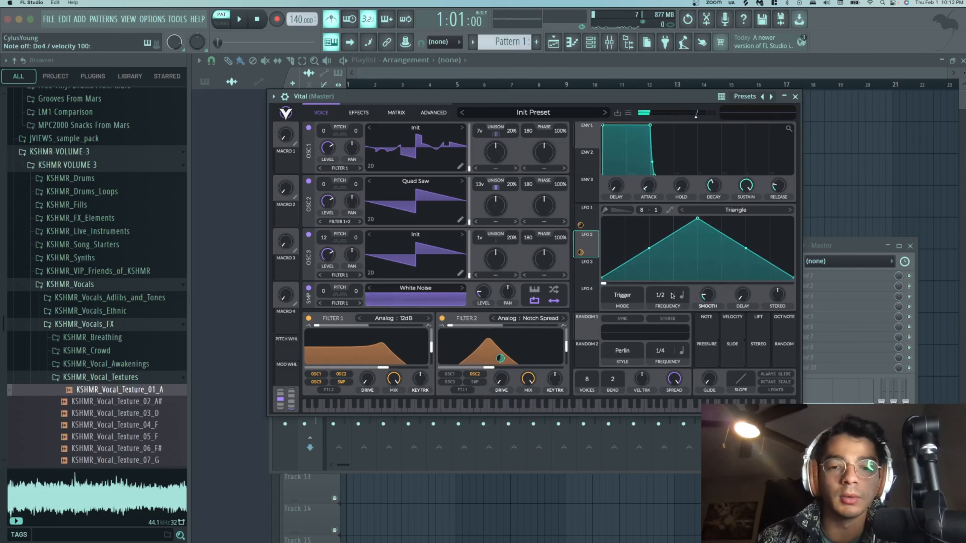
# Step: Open the preset browser to view the available presets and return to the synth's voice settings
pyautogui.click(546, 115)
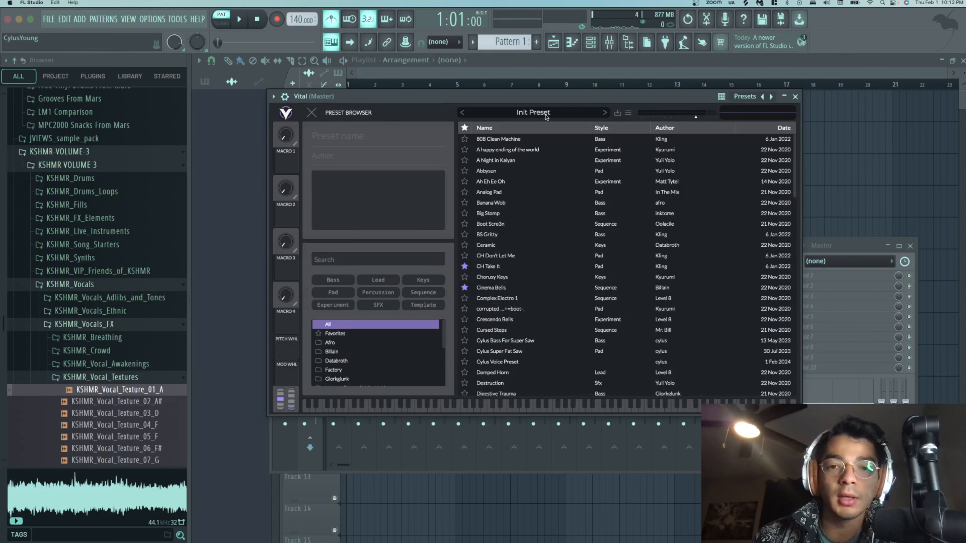
pyautogui.click(311, 114)
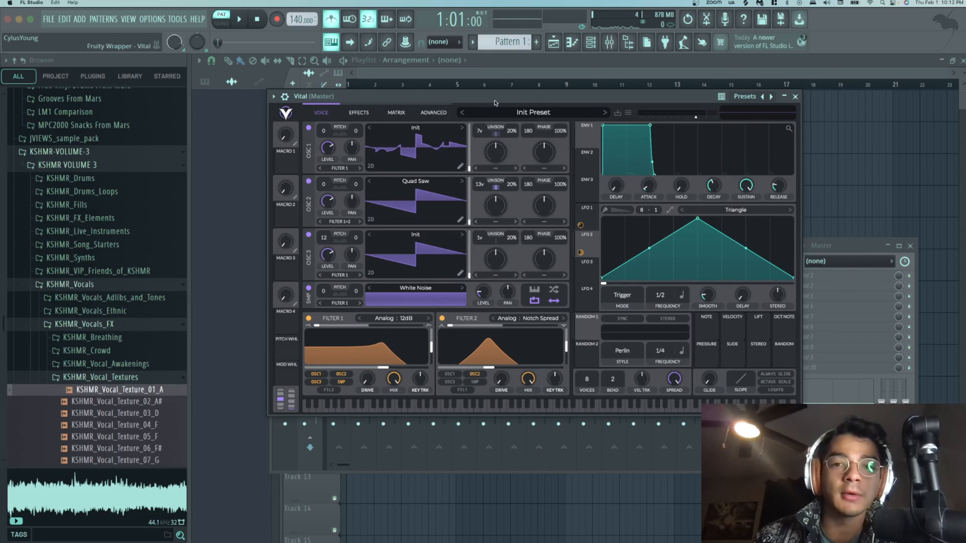